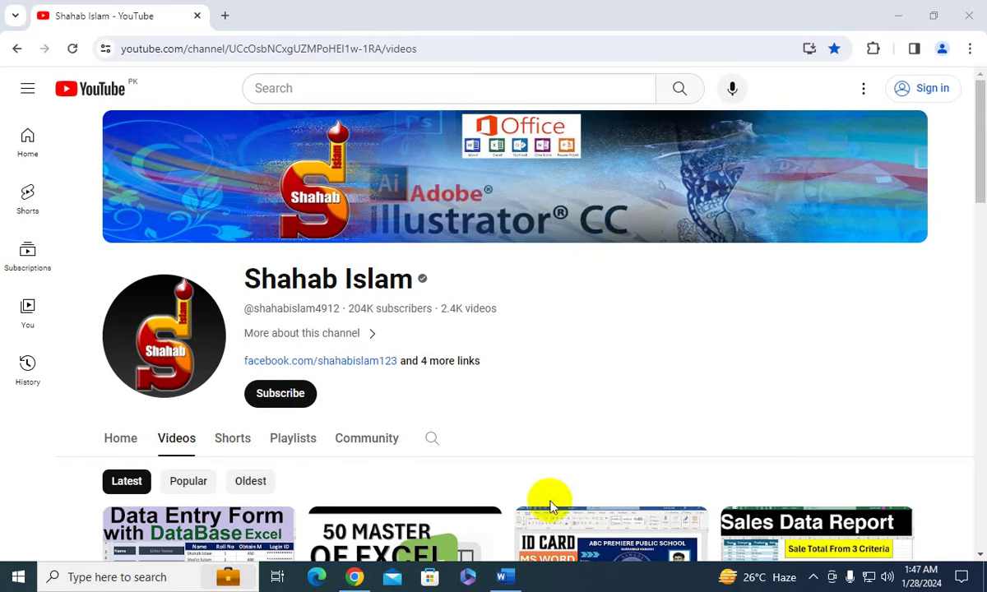
# Switch from the YouTube page in Chrome to the blank Word document, Document1
pyautogui.click(504, 576)
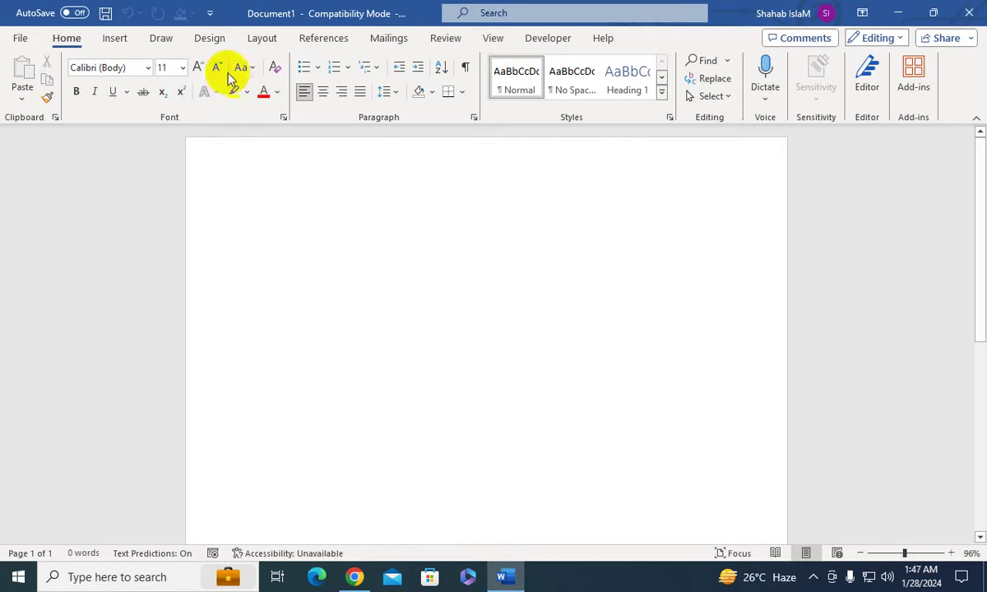
# Make the page landscape with narrow 0.5-inch margins, viewed at 80% zoom
pyautogui.click(206, 38)
pyautogui.click(259, 38)
pyautogui.click(64, 100)
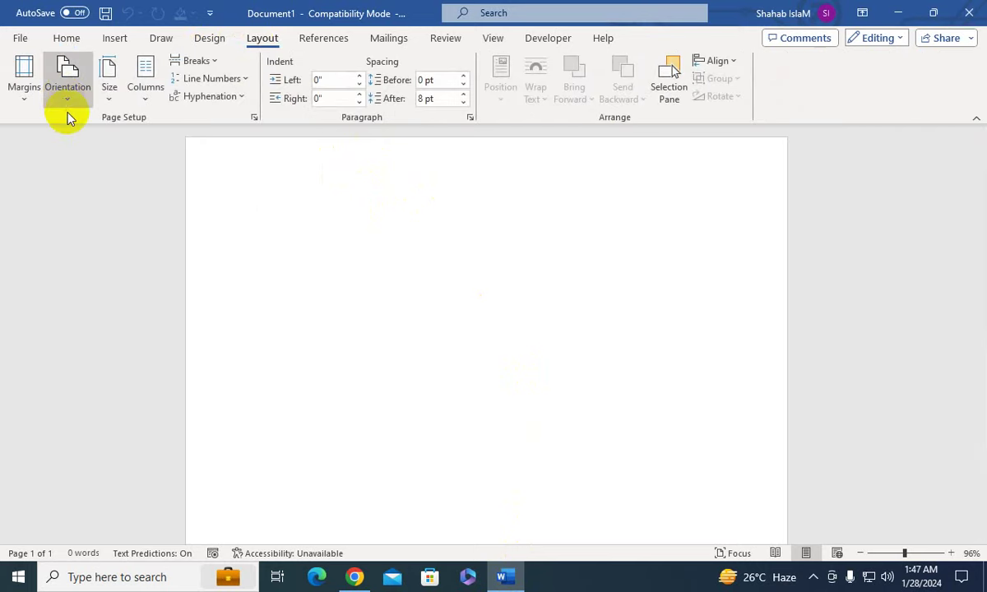
pyautogui.click(77, 156)
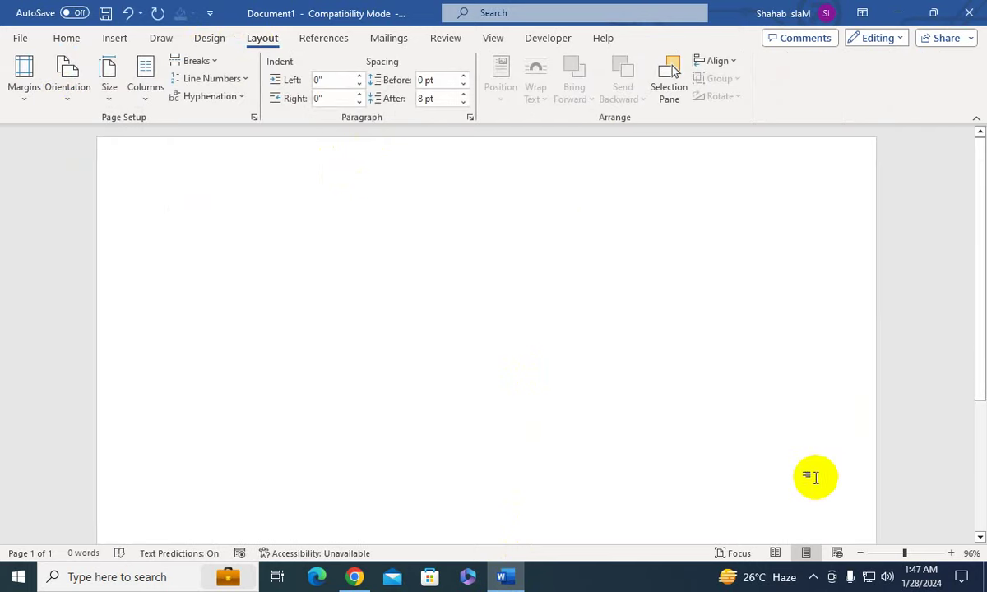
pyautogui.click(899, 554)
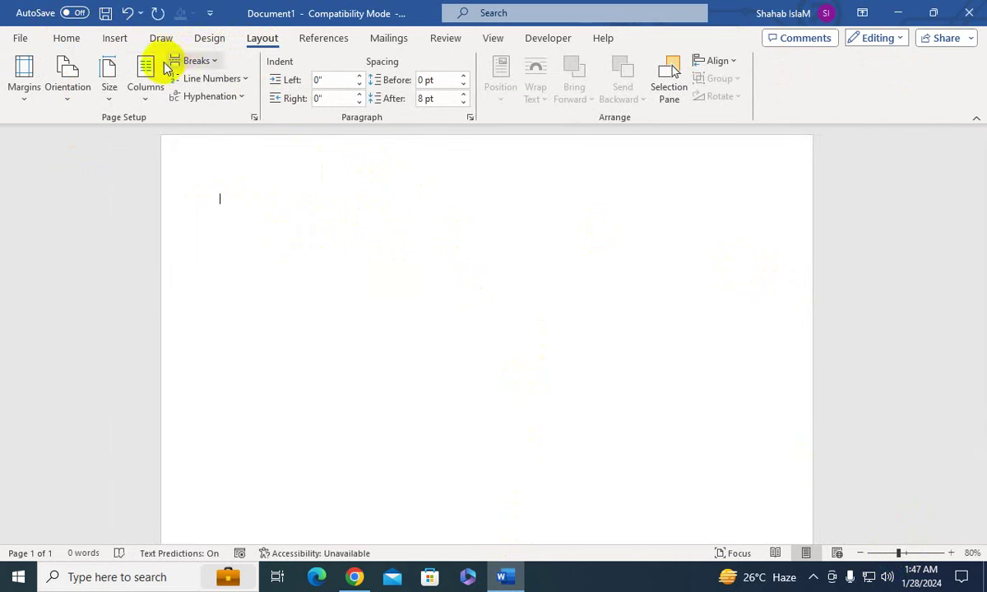
pyautogui.click(21, 97)
pyautogui.click(72, 245)
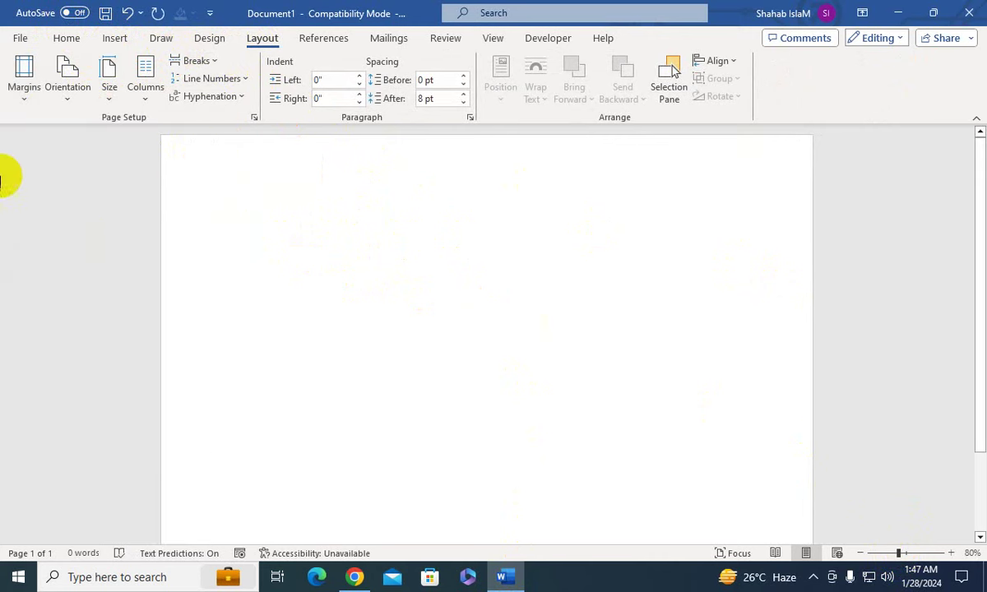
# Turn on Show text boundaries in Word's Advanced options
pyautogui.click(19, 38)
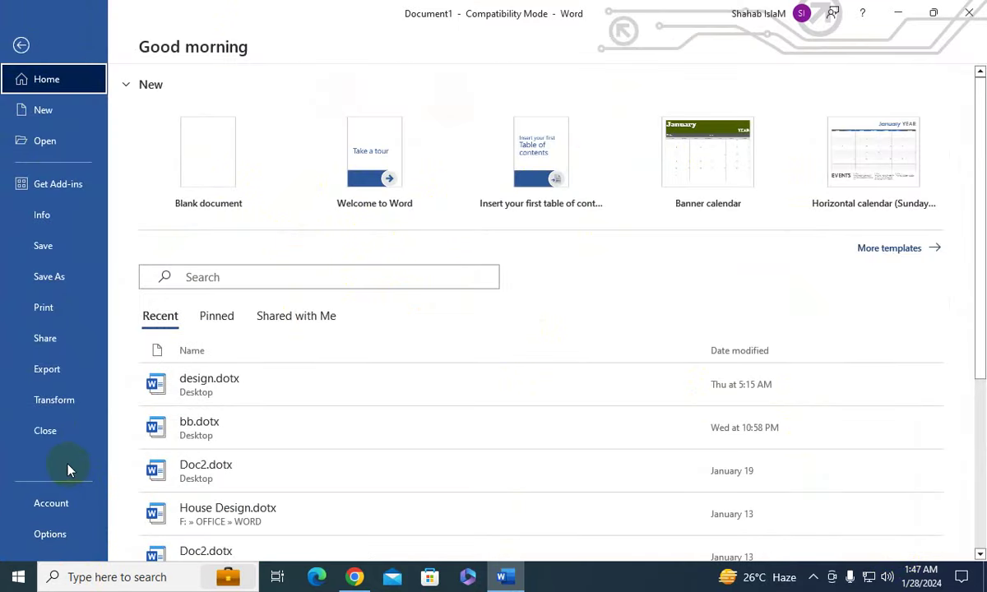
pyautogui.click(41, 539)
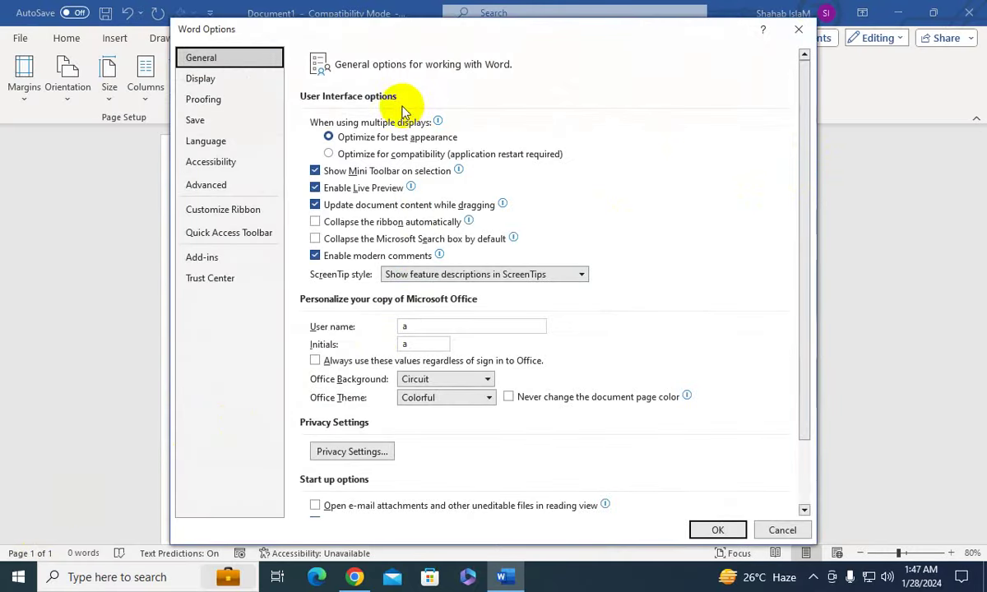
pyautogui.click(216, 189)
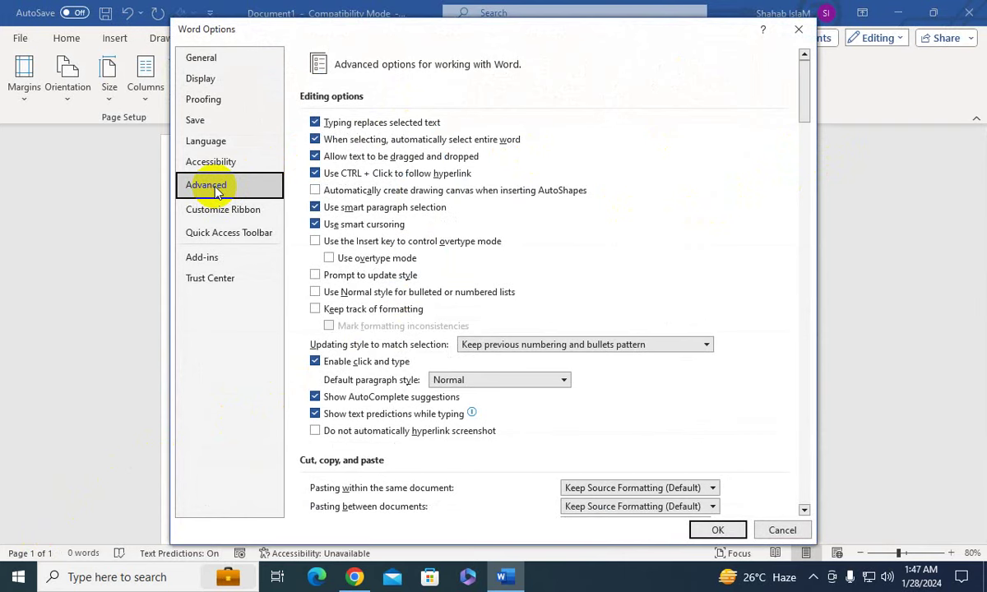
pyautogui.moveTo(808, 97); pyautogui.dragTo(803, 174)
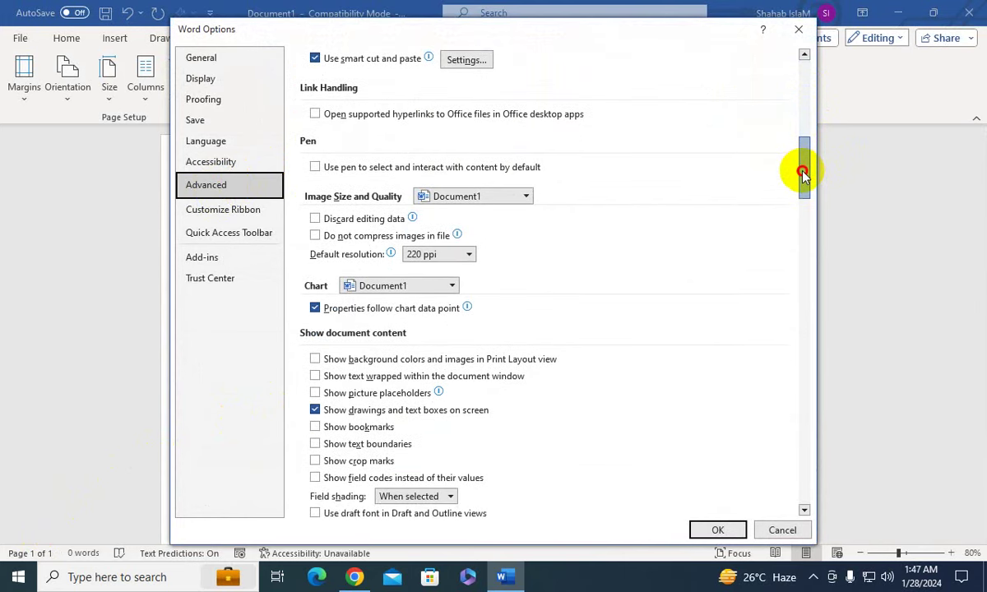
pyautogui.click(314, 445)
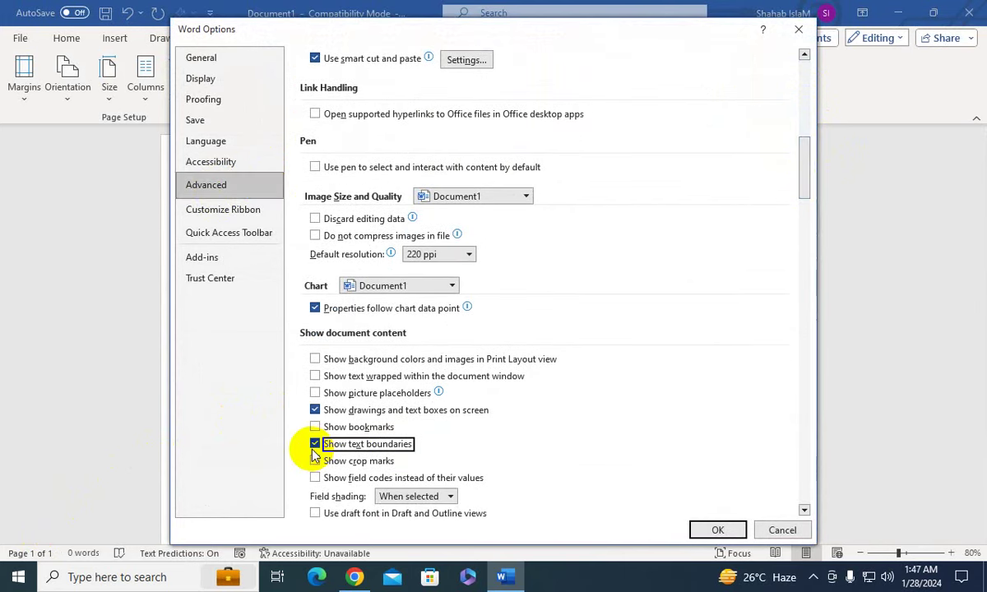
pyautogui.click(706, 531)
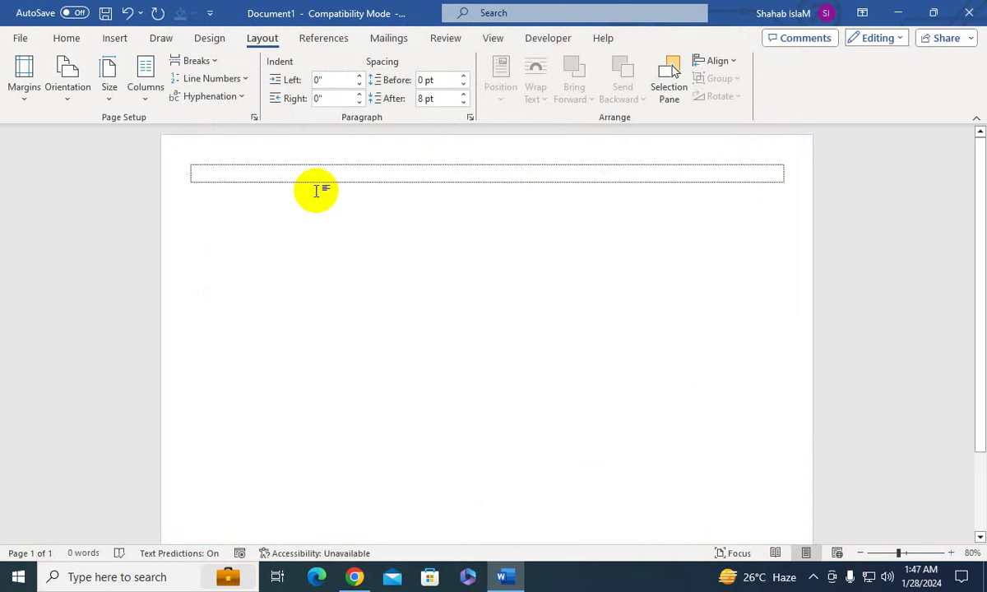
# Replace the text boundaries with Show crop marks in the Advanced options
pyautogui.click(20, 38)
pyautogui.click(34, 534)
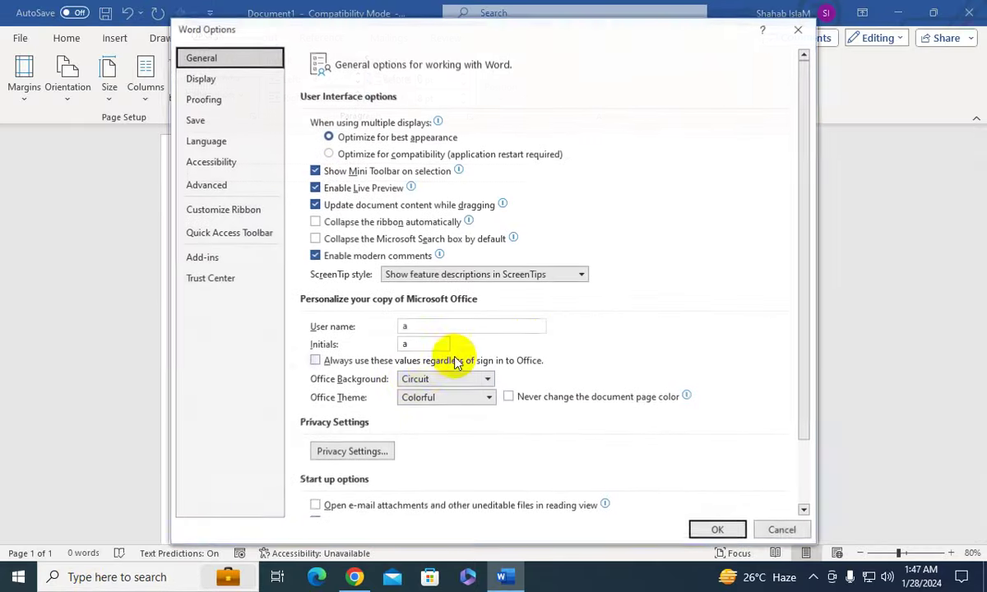
pyautogui.click(222, 185)
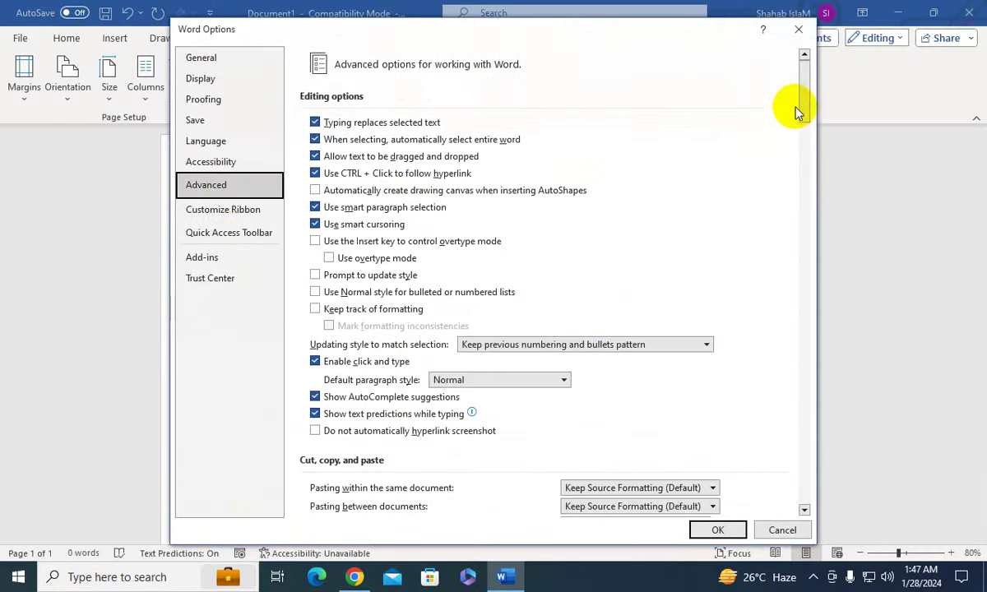
pyautogui.moveTo(797, 112)
pyautogui.mouseDown()
pyautogui.moveTo(785, 463)
pyautogui.moveTo(798, 238)
pyautogui.mouseUp()
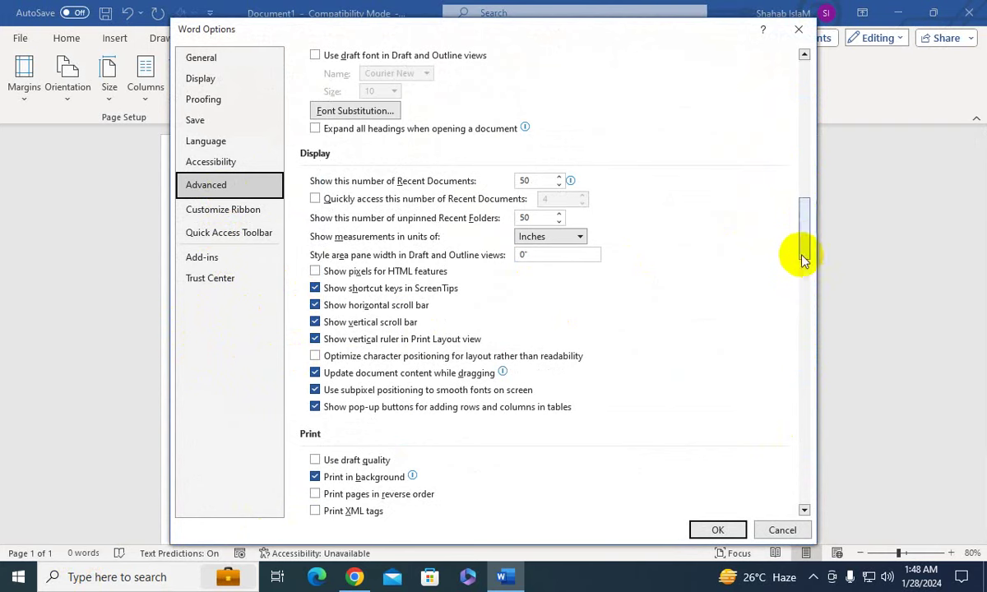
pyautogui.moveTo(804, 228); pyautogui.dragTo(806, 191)
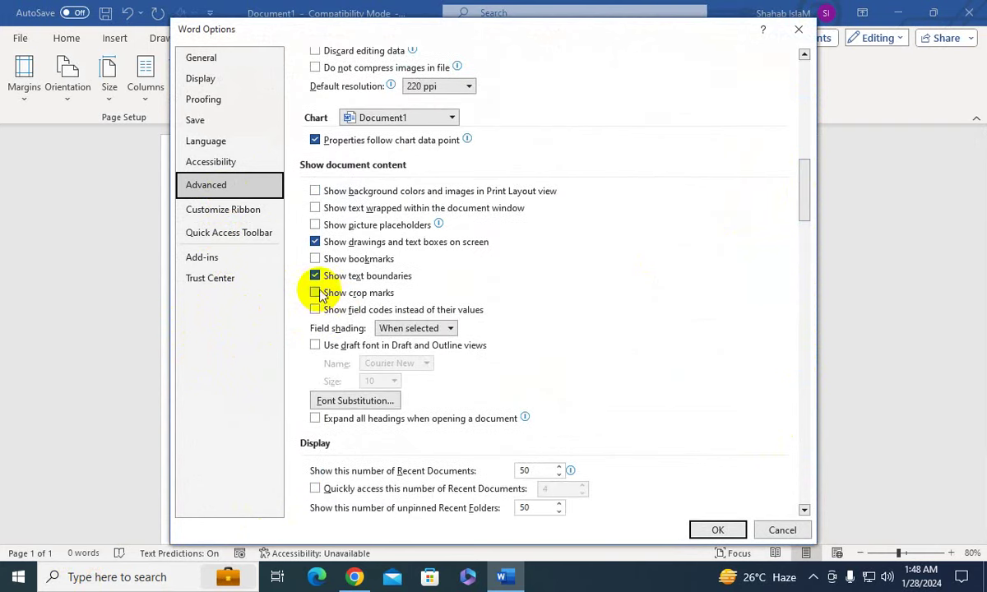
pyautogui.click(315, 277)
pyautogui.click(315, 293)
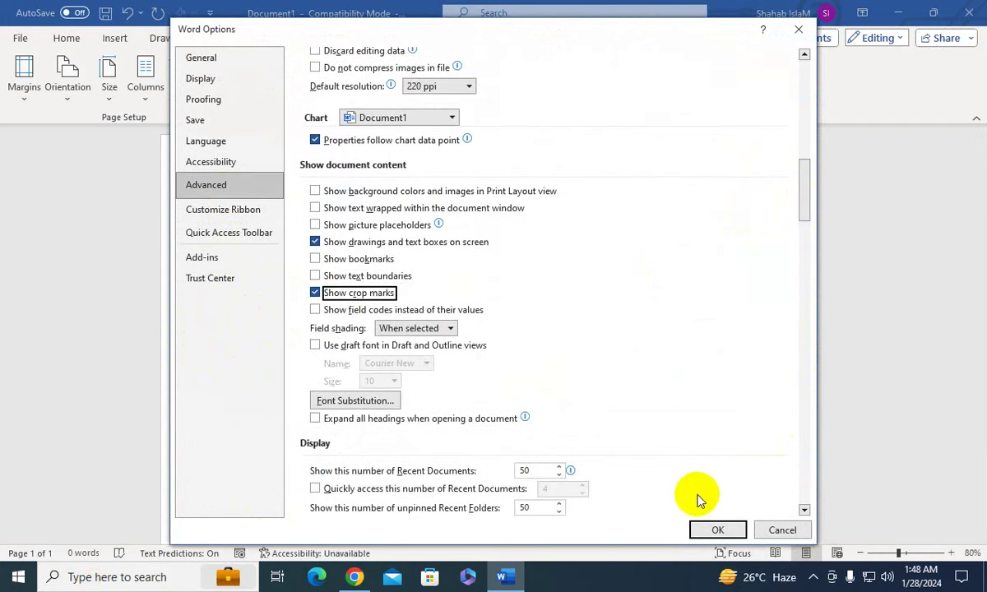
pyautogui.click(707, 530)
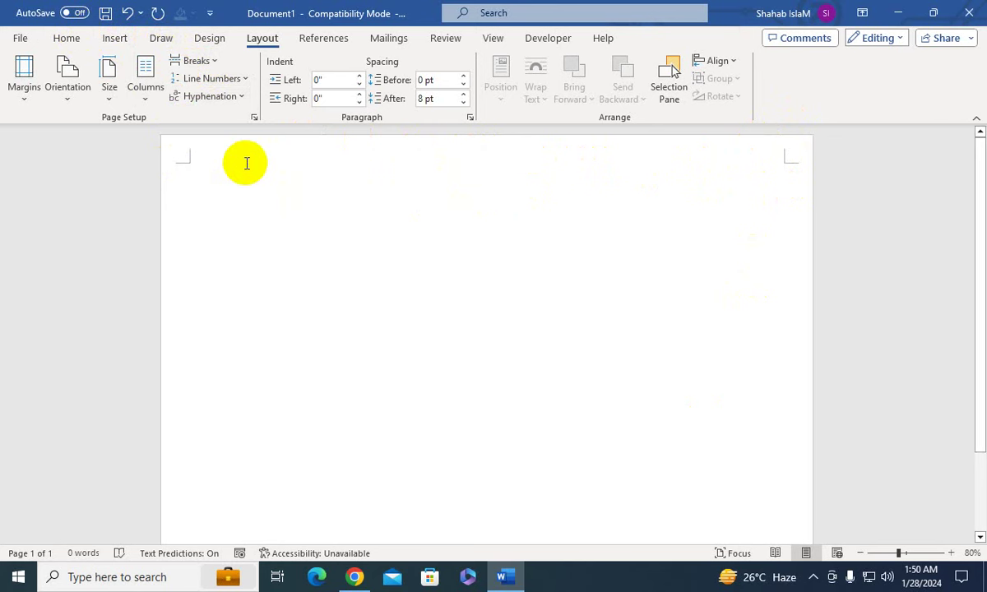
# Show the horizontal and vertical rulers
pyautogui.scroll(-4, 242, 91)
pyautogui.scroll(4, 237, 37)
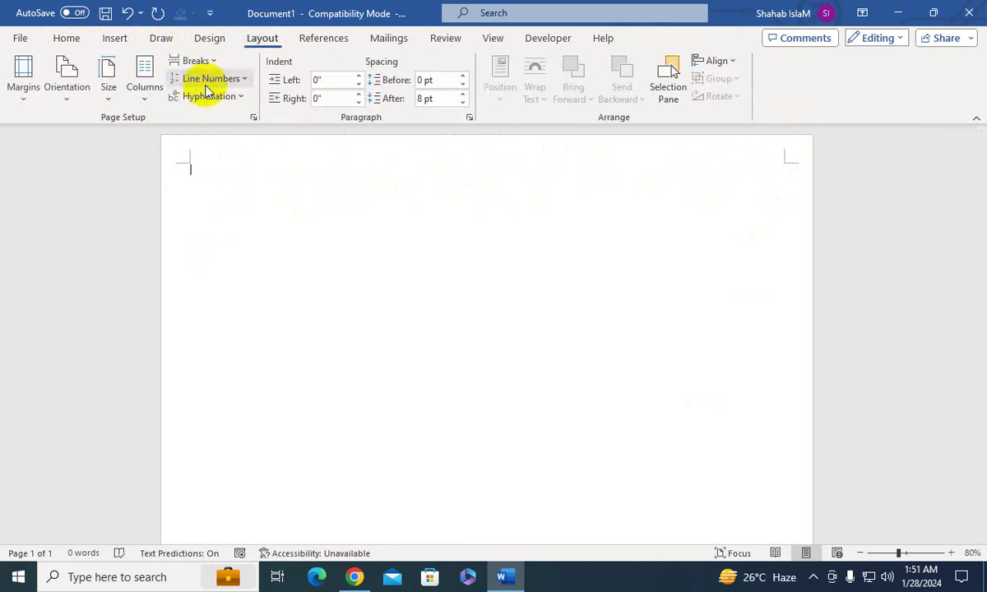
pyautogui.click(150, 92)
pyautogui.click(198, 168)
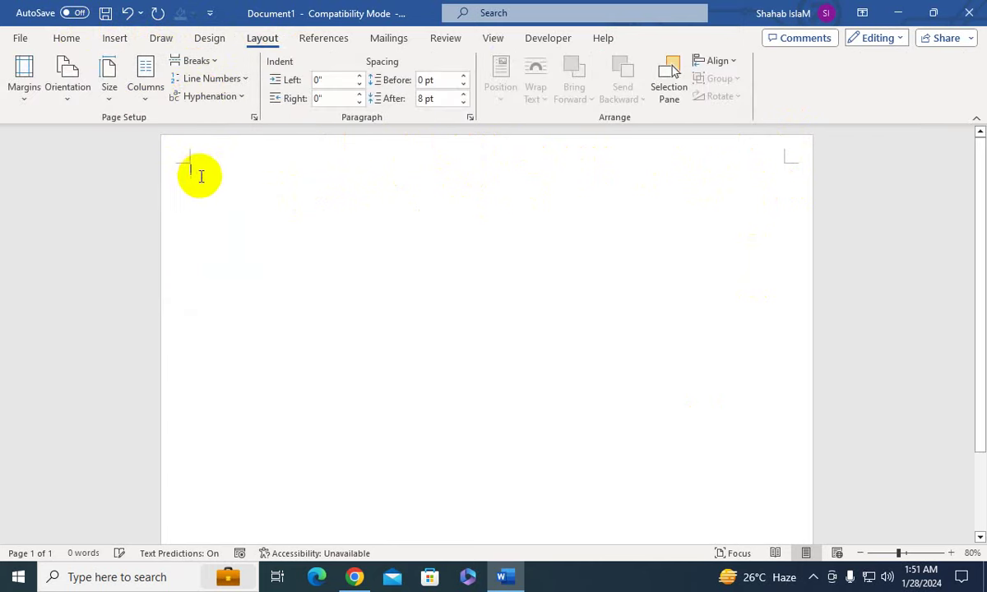
pyautogui.click(495, 41)
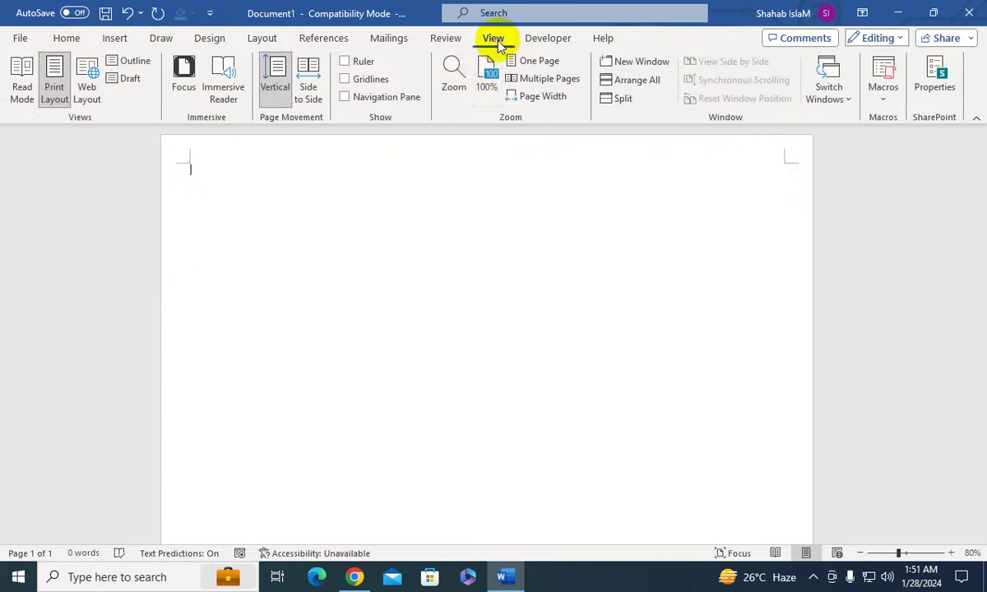
pyautogui.click(366, 66)
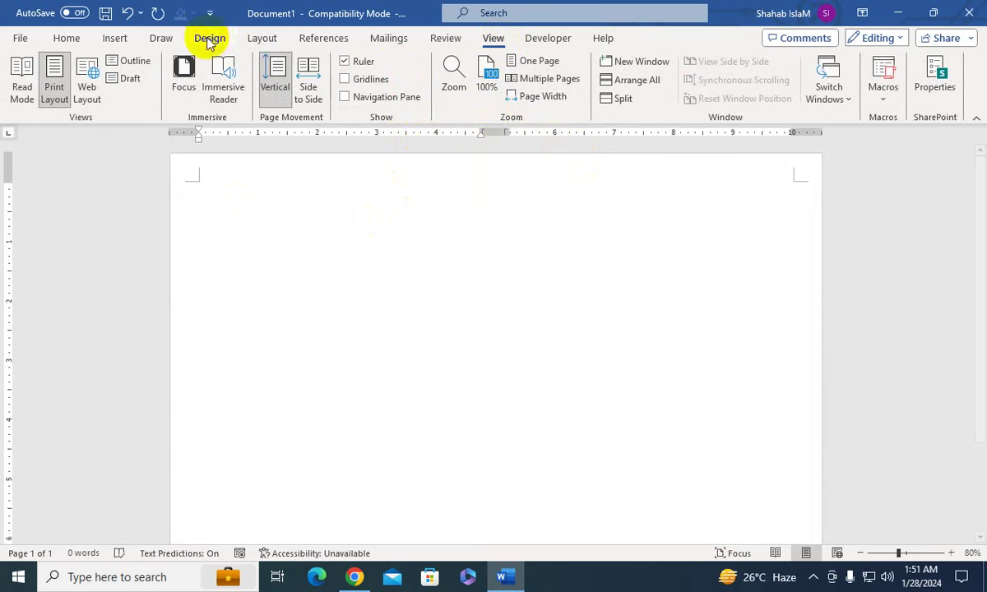
# Lay the page out in two equal columns with a line between them
pyautogui.click(163, 40)
pyautogui.click(262, 38)
pyautogui.click(145, 86)
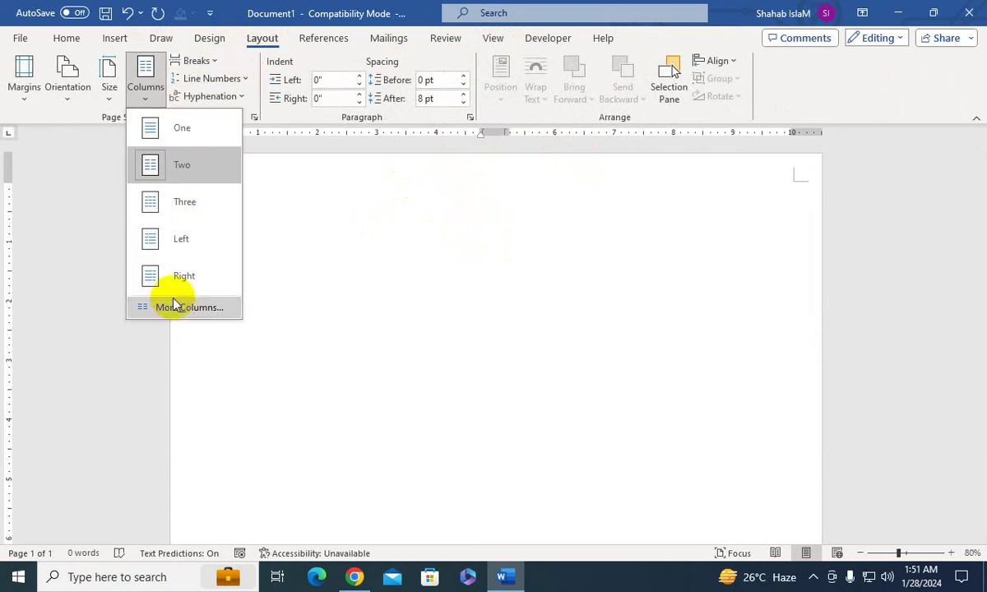
pyautogui.click(195, 312)
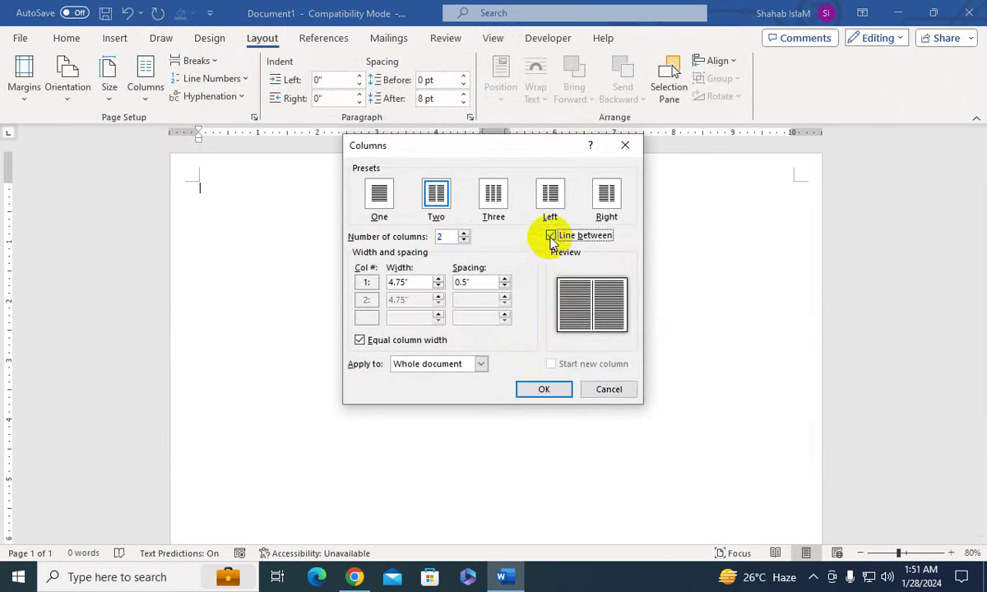
pyautogui.click(550, 237)
pyautogui.click(544, 389)
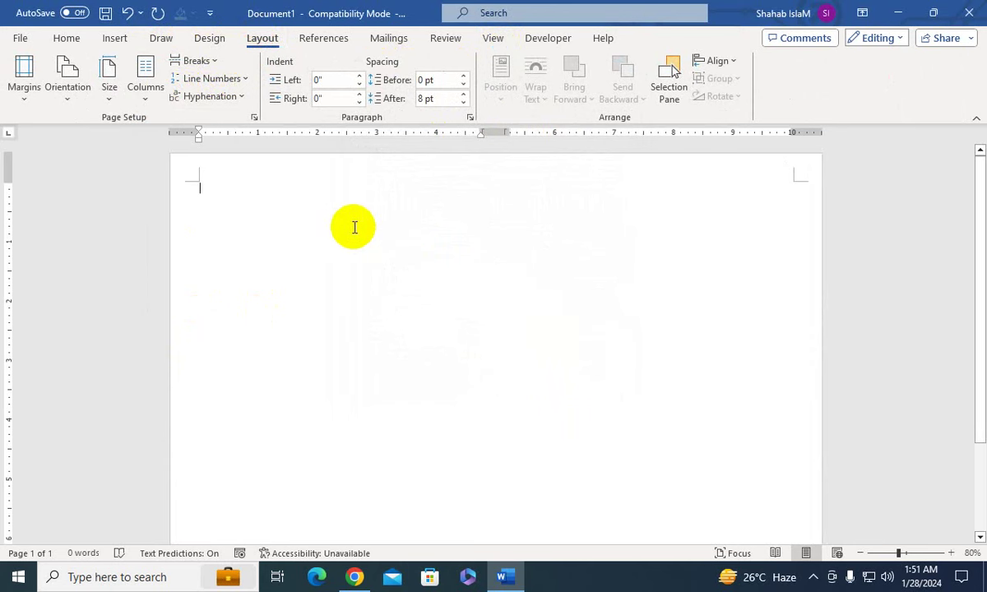
# Insert =rand() sample paragraphs and paste a second copy so text fills both columns
pyautogui.write('=rand(')
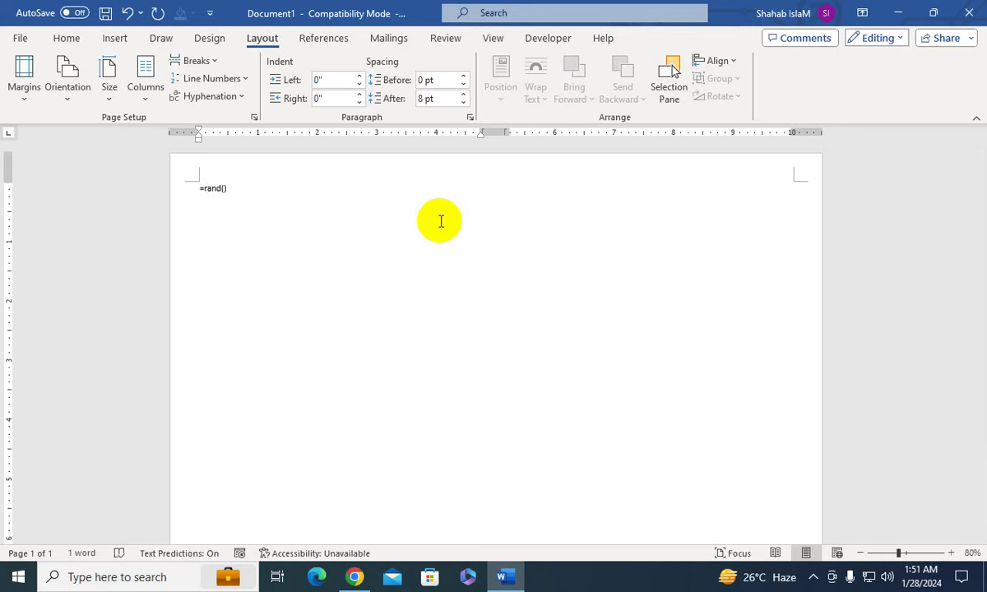
pyautogui.press('Return')
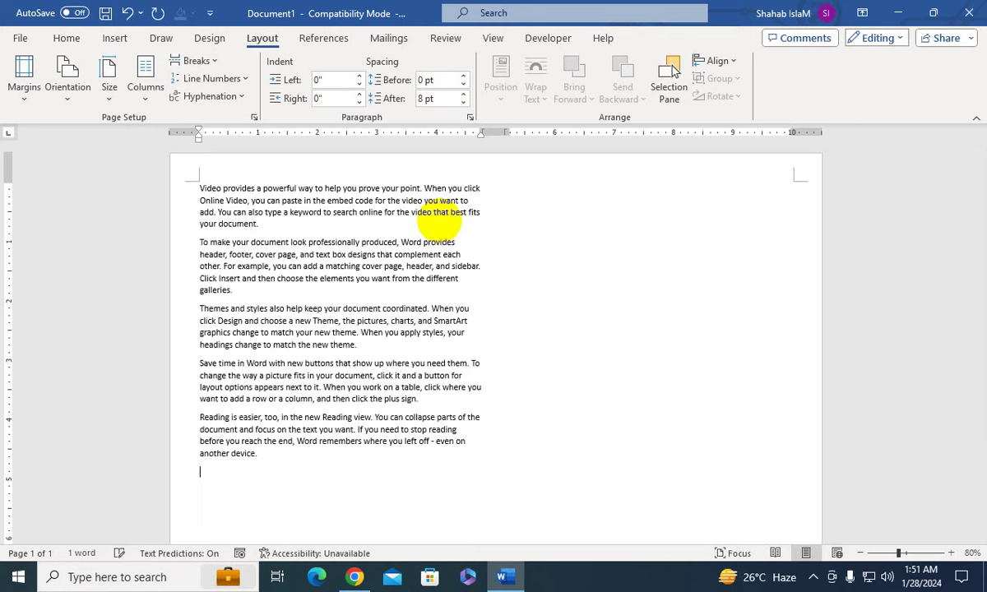
pyautogui.hotkey('ctrl', 'a')
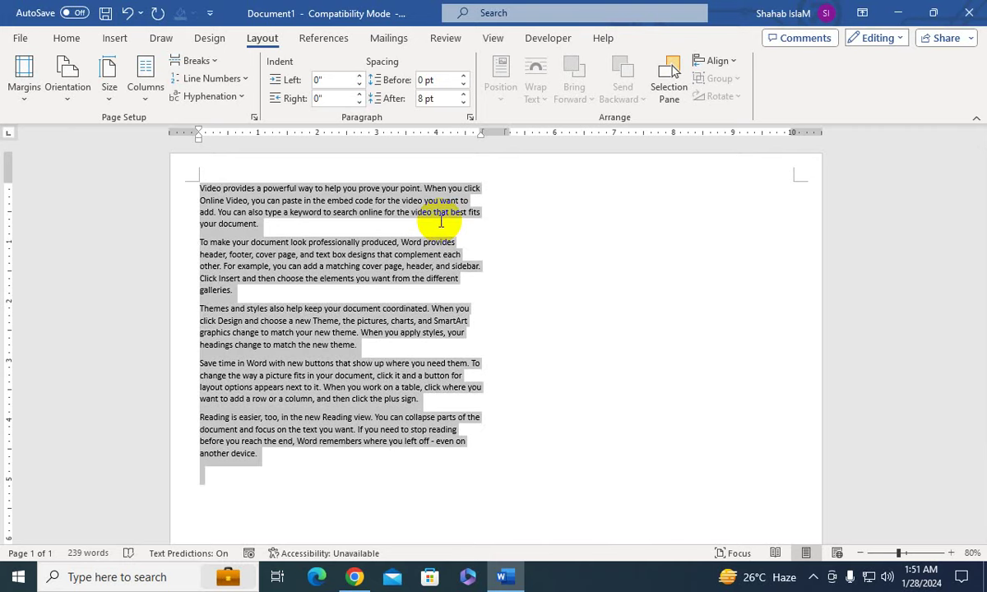
pyautogui.hotkey('ctrl', 'v')
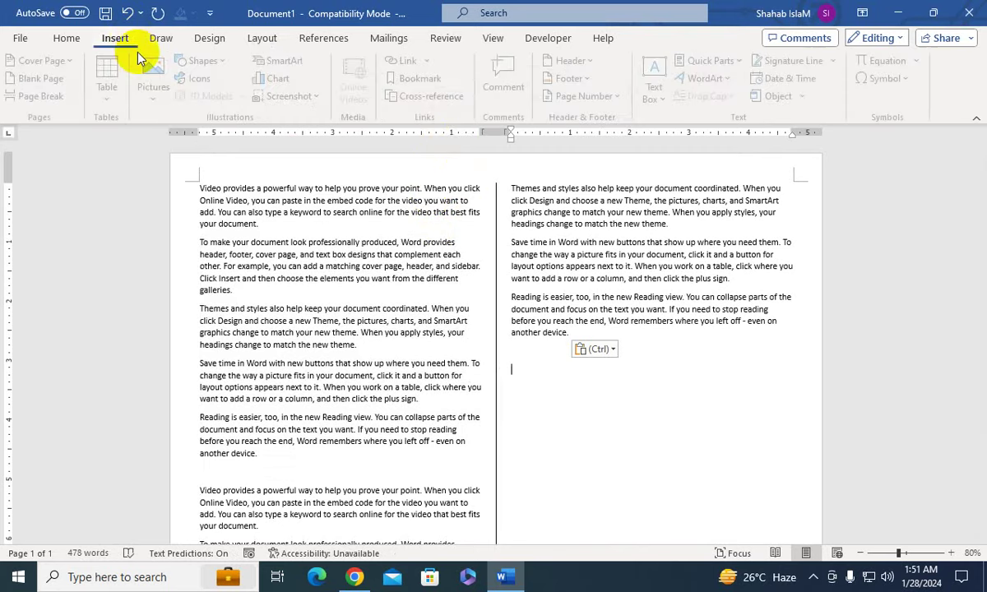
# Draw a short vertical line down from the top of the page
pyautogui.click(117, 39)
pyautogui.click(209, 64)
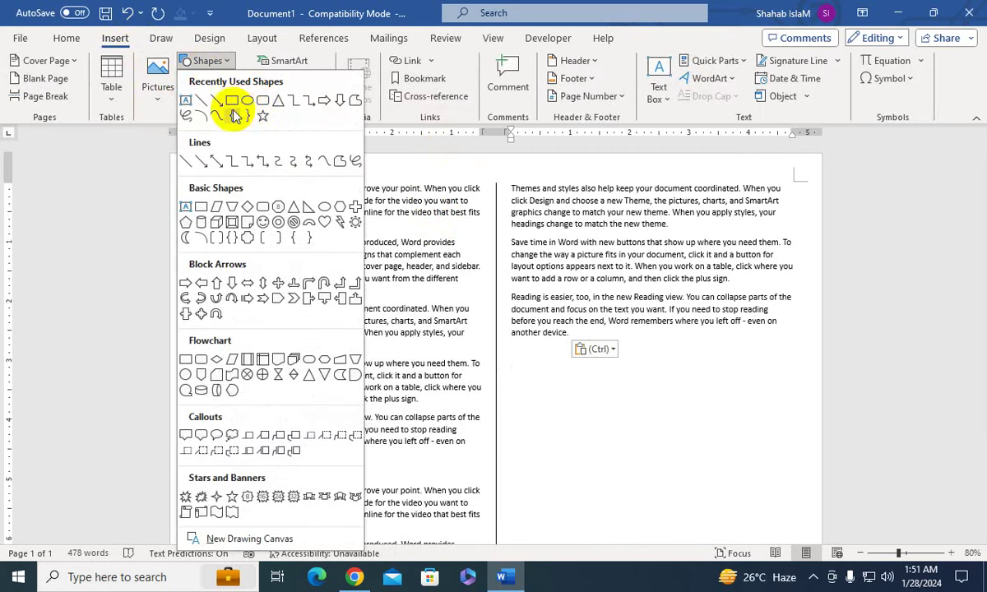
pyautogui.click(185, 99)
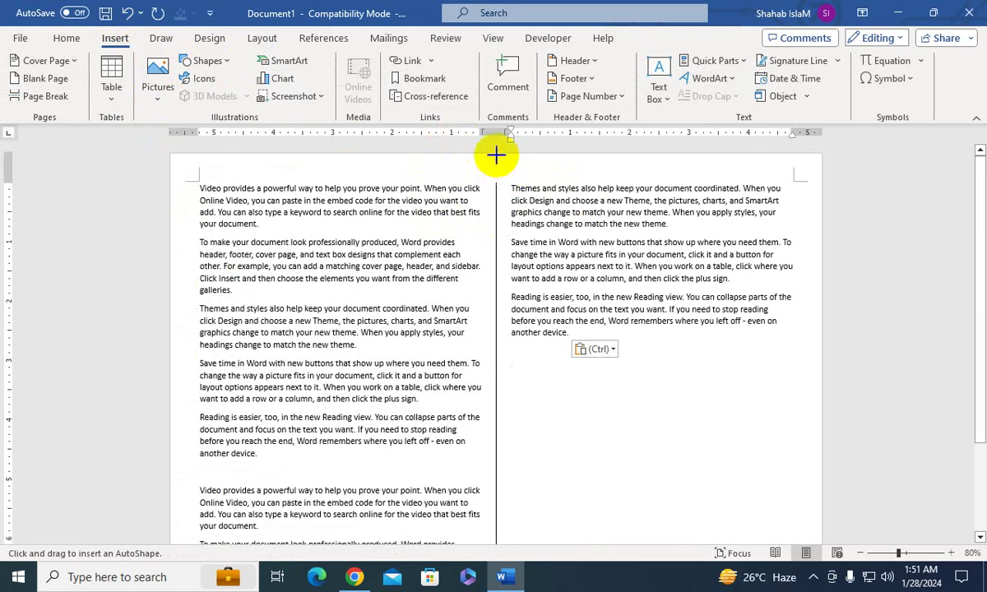
pyautogui.moveTo(496, 155); pyautogui.dragTo(495, 177)
pyautogui.click(530, 199)
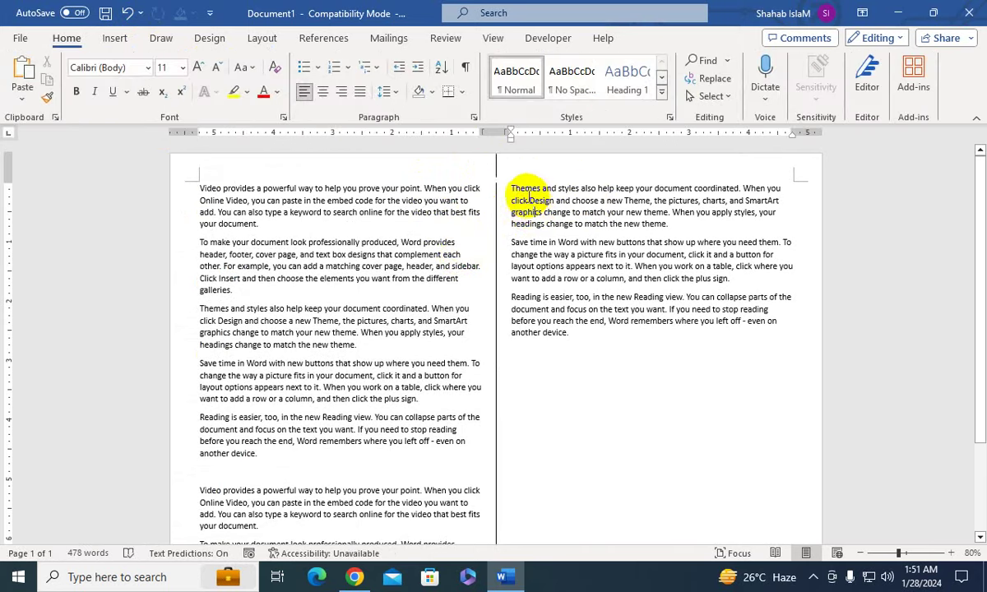
# Delete the right column's text, keeping the left column's paragraphs
pyautogui.moveTo(507, 188); pyautogui.dragTo(733, 336)
pyautogui.press('Delete')
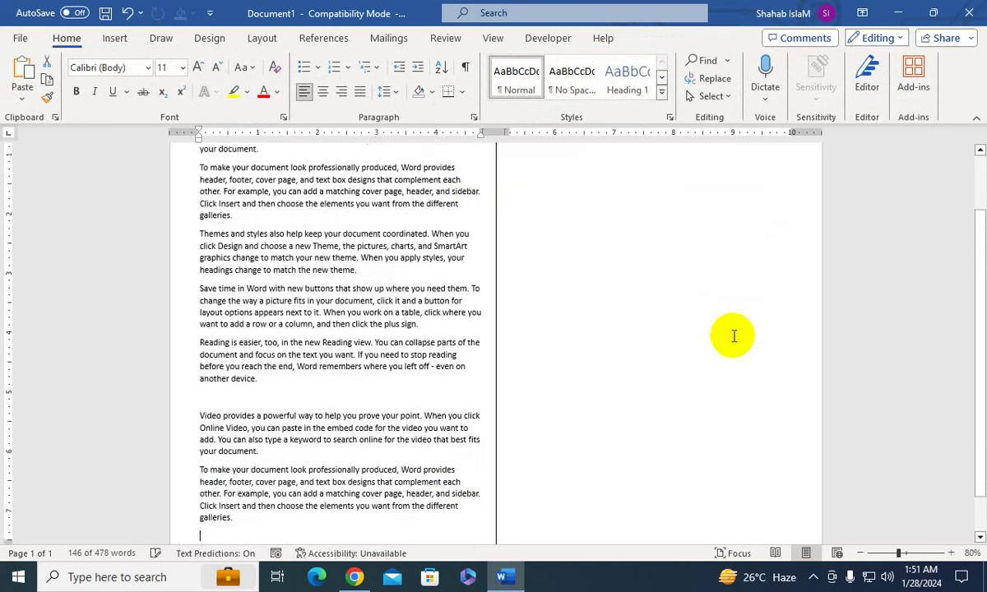
pyautogui.moveTo(115, 294)
pyautogui.mouseDown()
pyautogui.moveTo(257, 496)
pyautogui.moveTo(140, 148)
pyautogui.moveTo(160, 196)
pyautogui.mouseUp()
pyautogui.press('Delete')
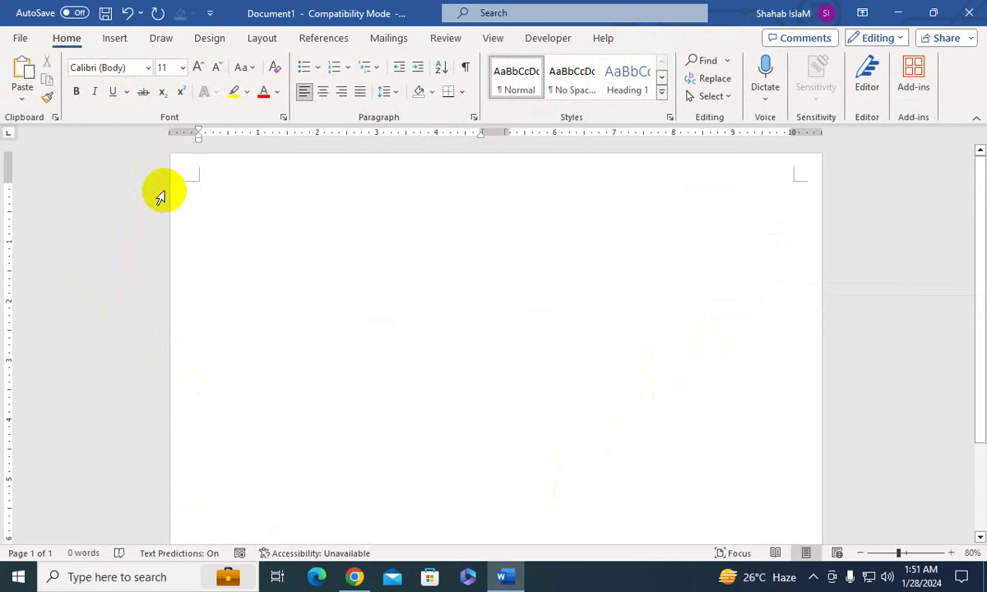
pyautogui.hotkey('ctrl', 'z')
# Open the Selection Pane to list the page's objects
pyautogui.click(264, 188)
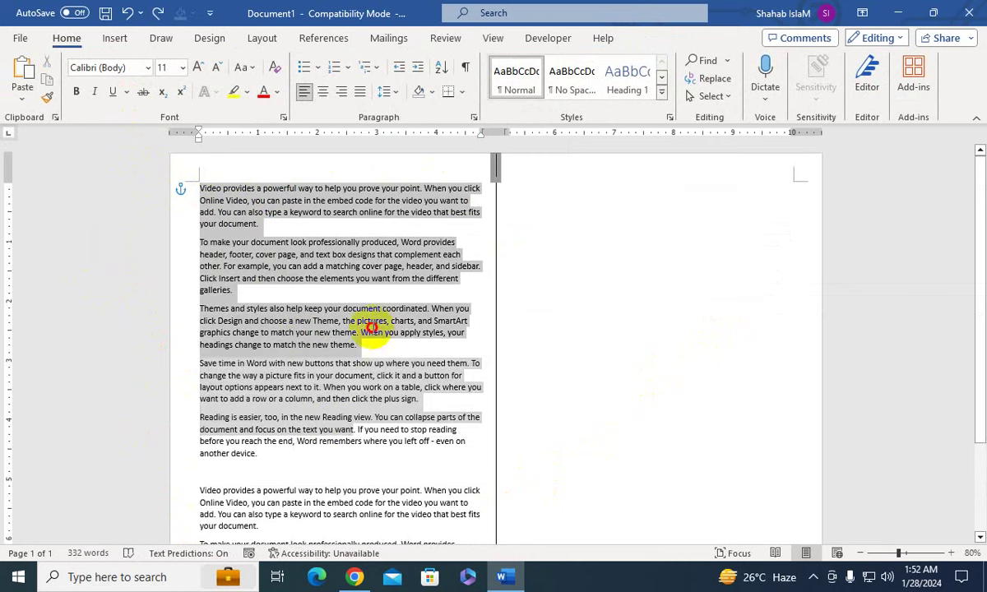
pyautogui.moveTo(198, 188); pyautogui.dragTo(419, 213)
pyautogui.click(422, 212)
pyautogui.moveTo(481, 188); pyautogui.dragTo(381, 340)
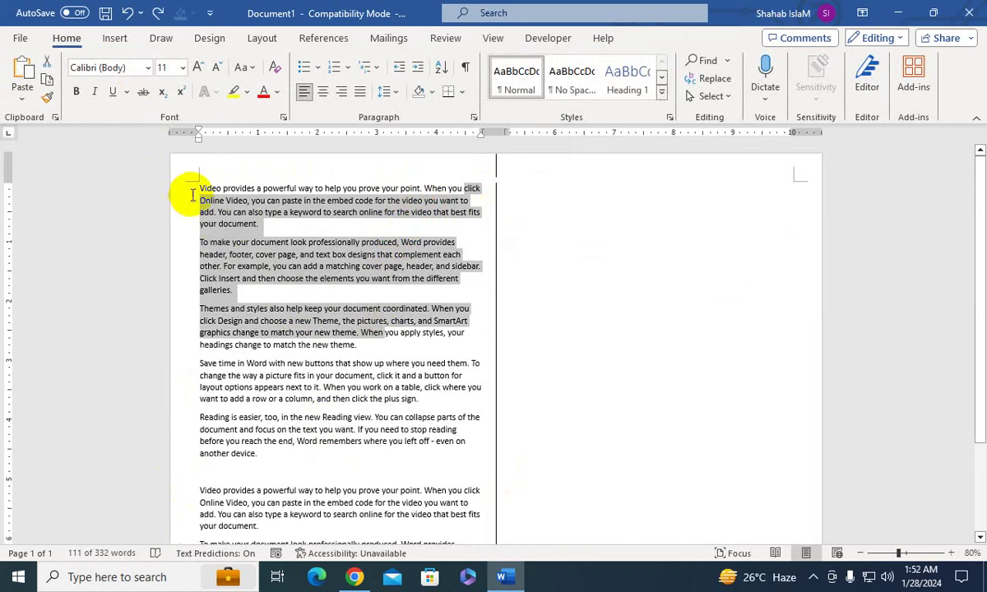
pyautogui.moveTo(197, 189); pyautogui.dragTo(405, 531)
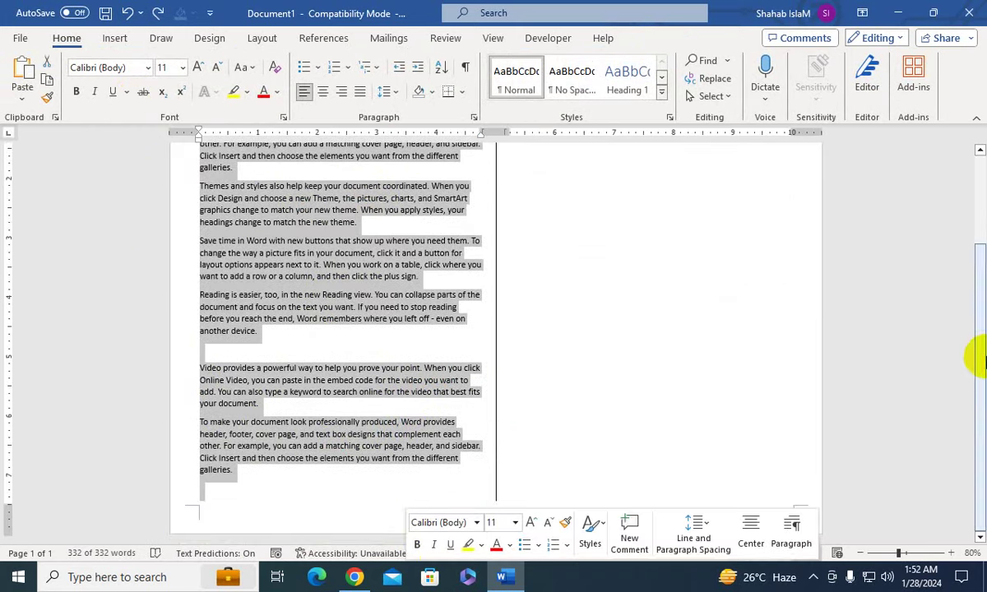
pyautogui.moveTo(975, 312); pyautogui.dragTo(979, 130)
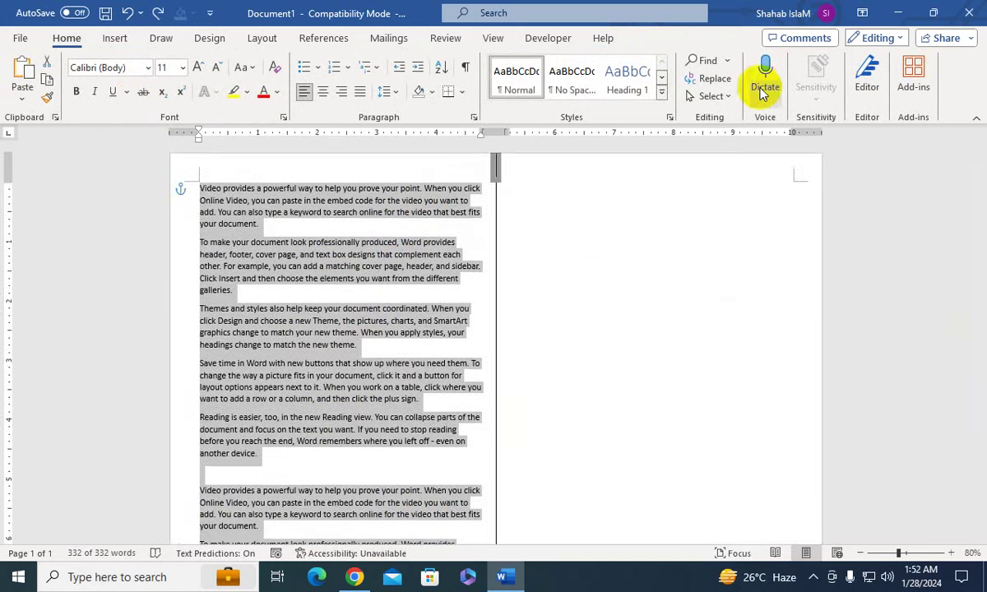
pyautogui.click(709, 95)
pyautogui.click(724, 181)
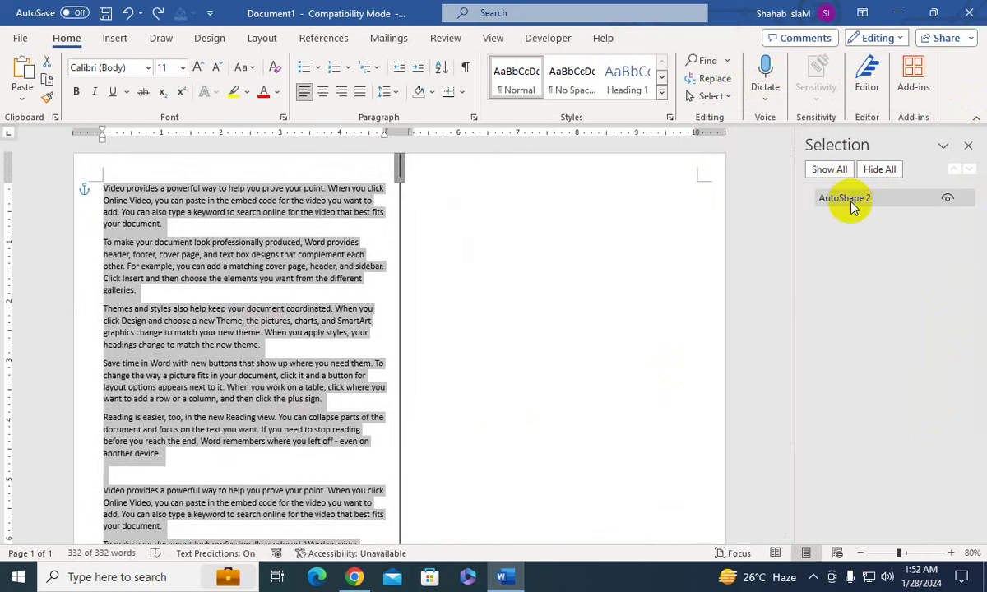
# Delete all the sample text, restore the line with Ctrl+Z, and close the Selection pane
pyautogui.click(851, 200)
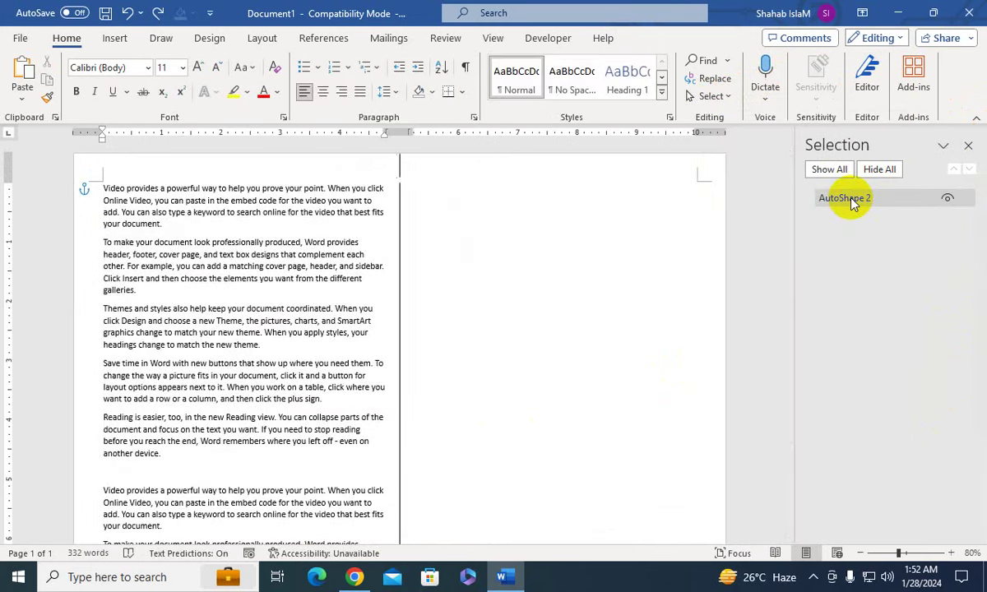
pyautogui.click(370, 200)
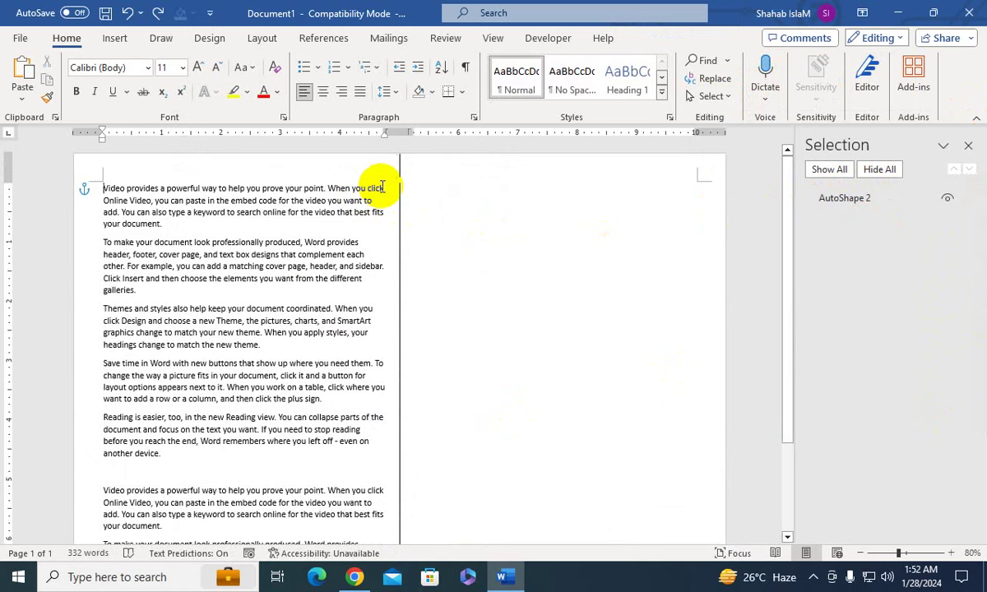
pyautogui.hotkey('ctrl', 'a')
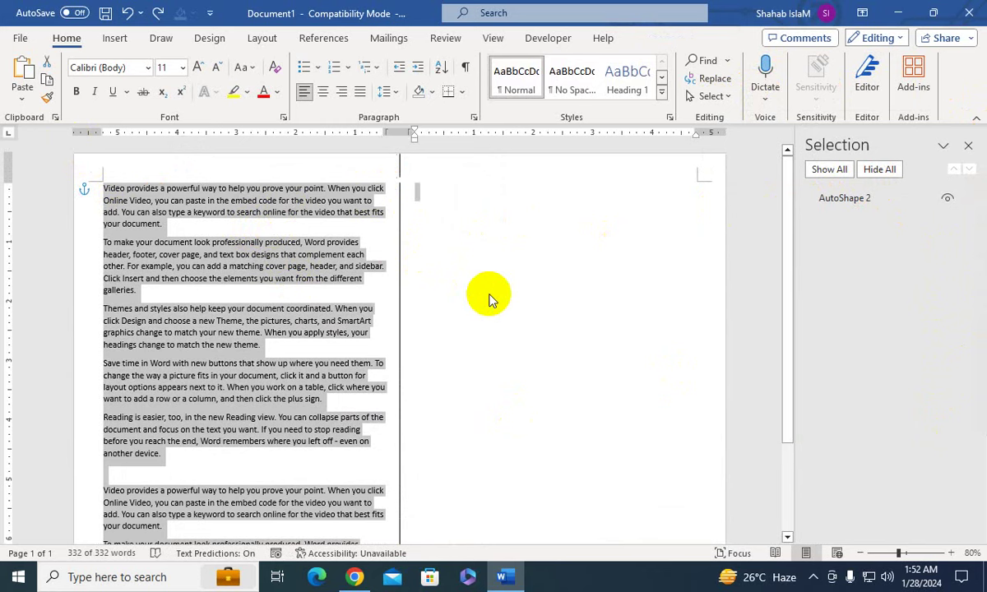
pyautogui.press('Delete')
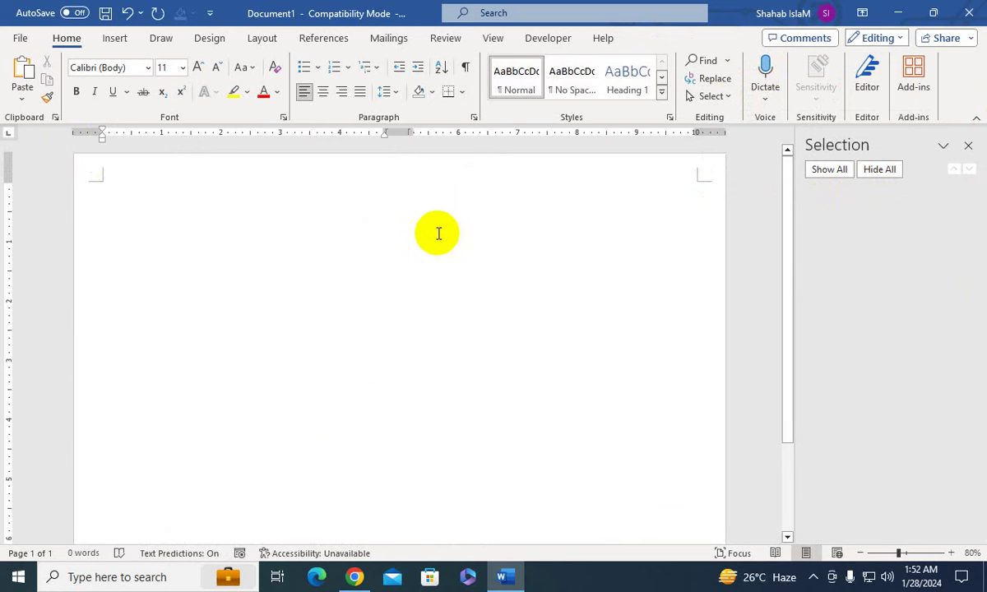
pyautogui.hotkey('ctrl', 'z')
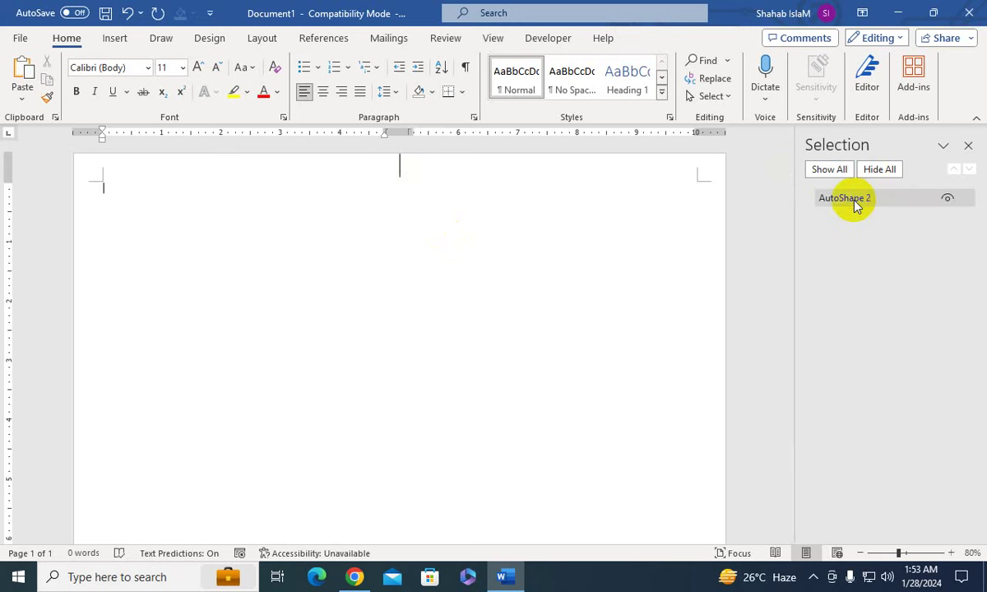
pyautogui.click(969, 147)
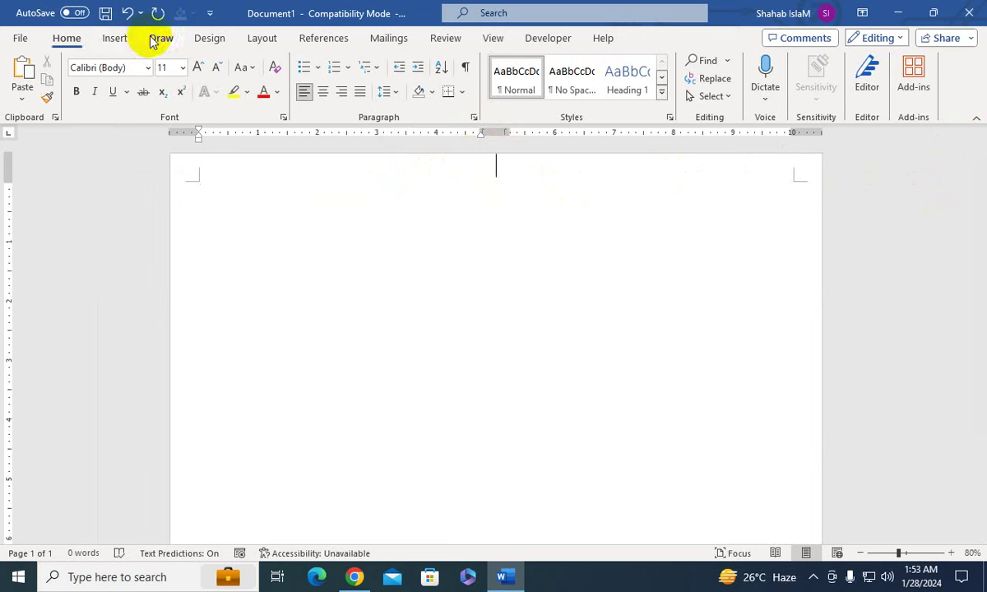
# Draw a 7.56 by 4.62 inch rounded rectangle from the page's top-left corner
pyautogui.click(117, 41)
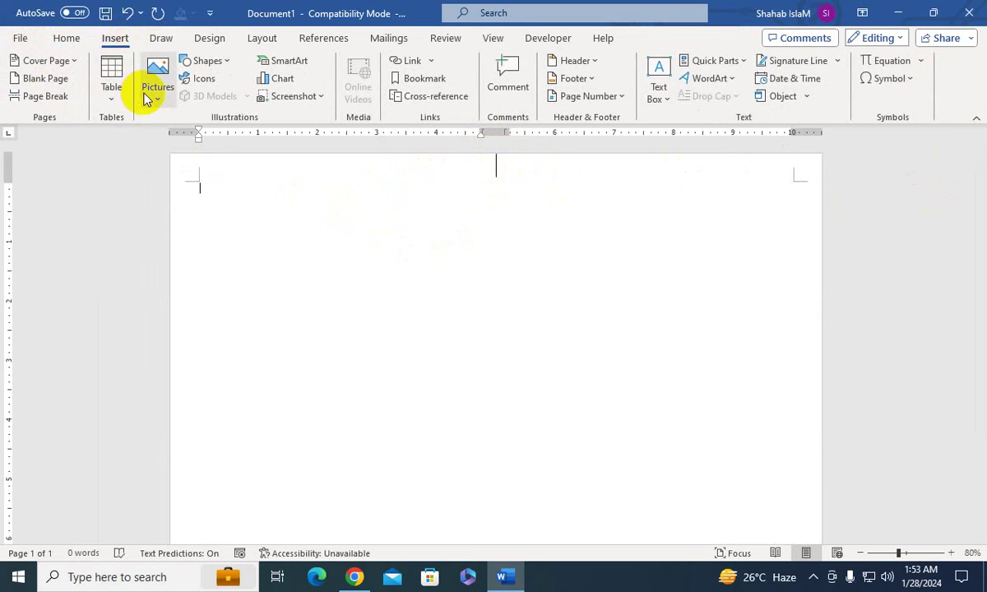
pyautogui.click(201, 61)
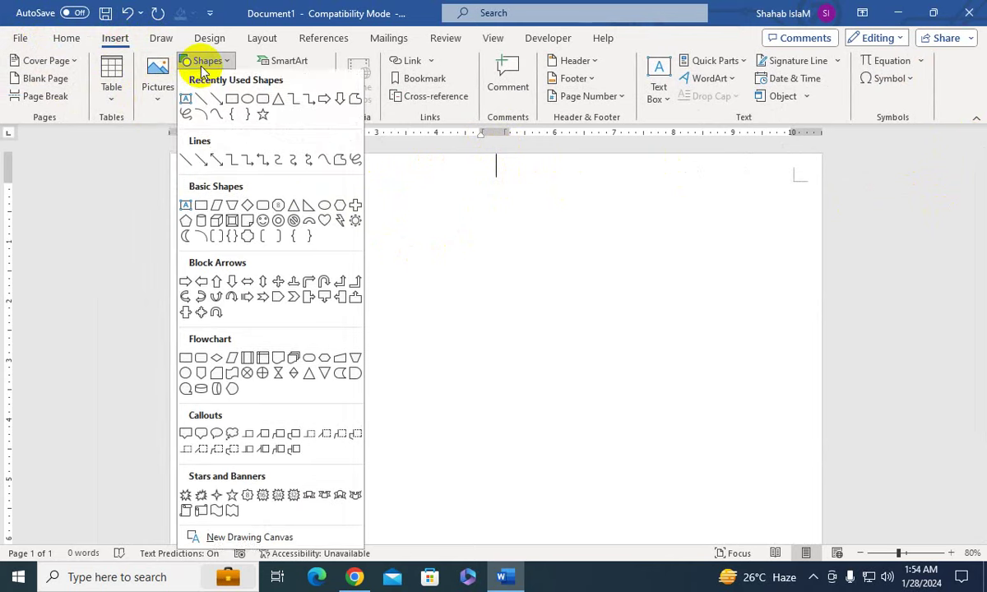
pyautogui.click(263, 101)
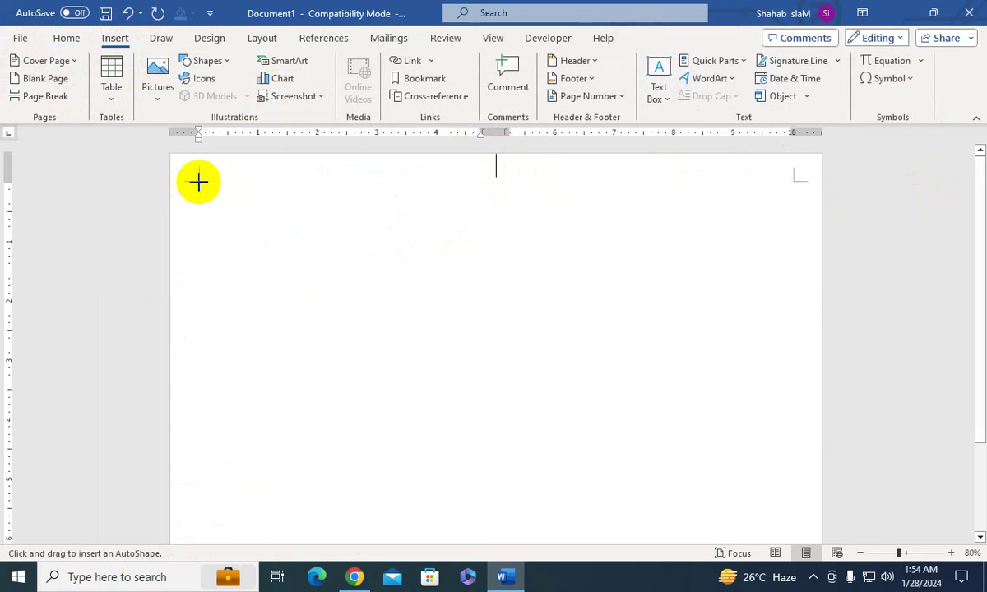
pyautogui.moveTo(198, 181); pyautogui.dragTo(491, 547)
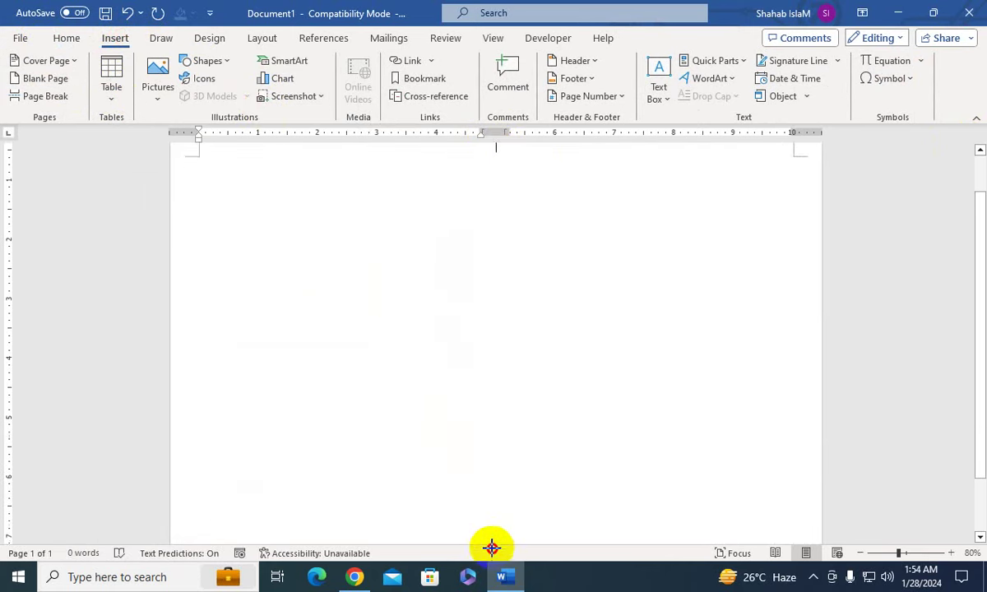
pyautogui.moveTo(491, 547); pyautogui.dragTo(473, 508)
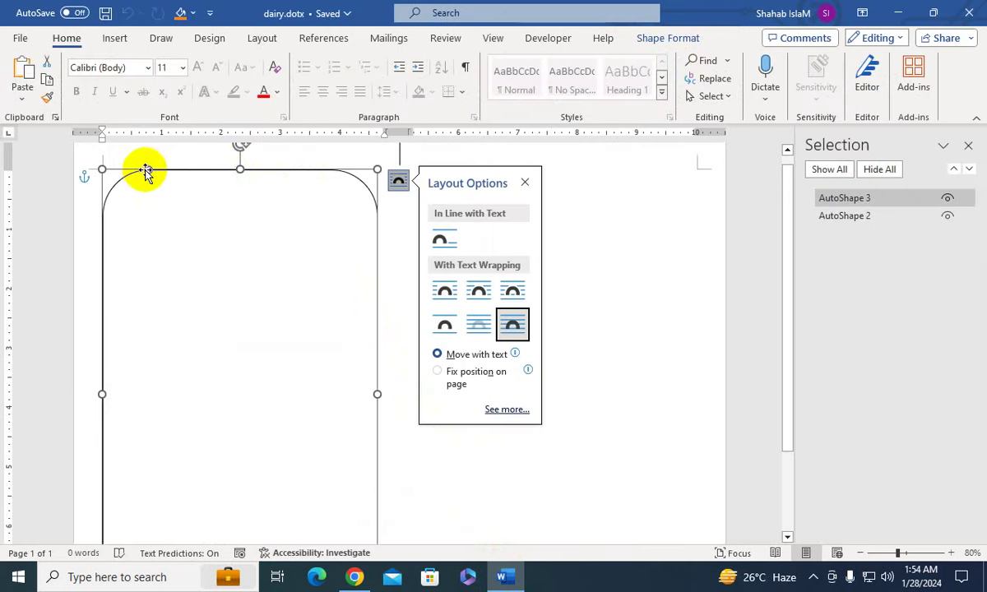
# Tighten the rectangle's corner rounding, widen it toward the page centre, and close the Selection pane
pyautogui.click(526, 184)
pyautogui.click(106, 205)
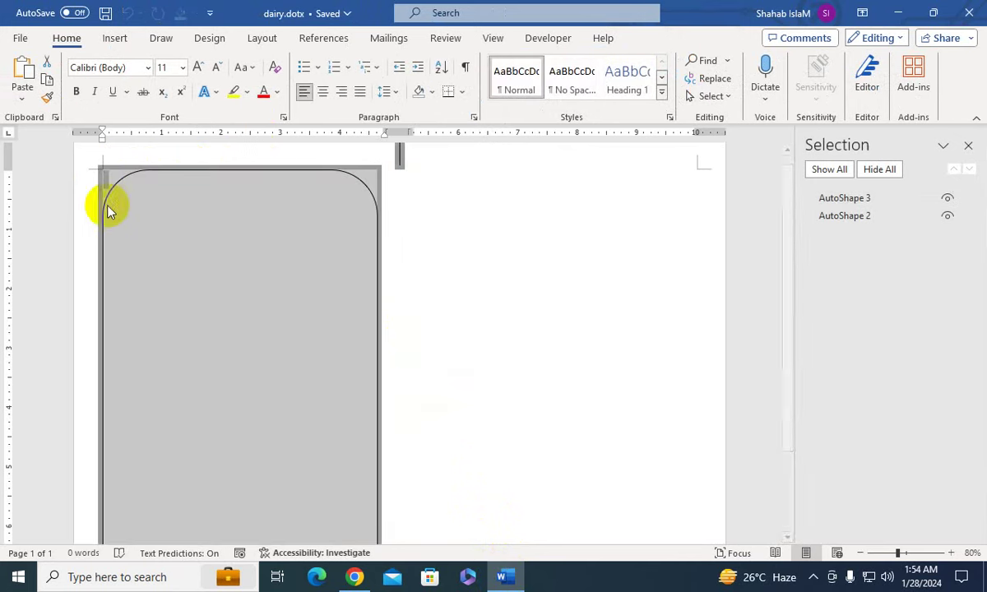
pyautogui.moveTo(145, 170); pyautogui.dragTo(110, 178)
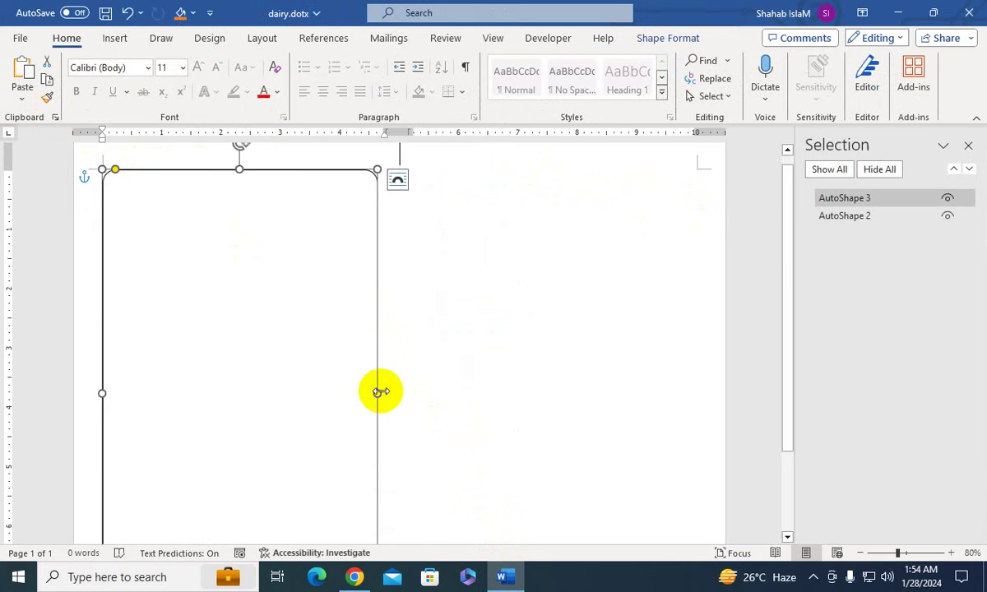
pyautogui.moveTo(380, 392)
pyautogui.mouseDown()
pyautogui.moveTo(397, 392)
pyautogui.moveTo(389, 393)
pyautogui.mouseUp()
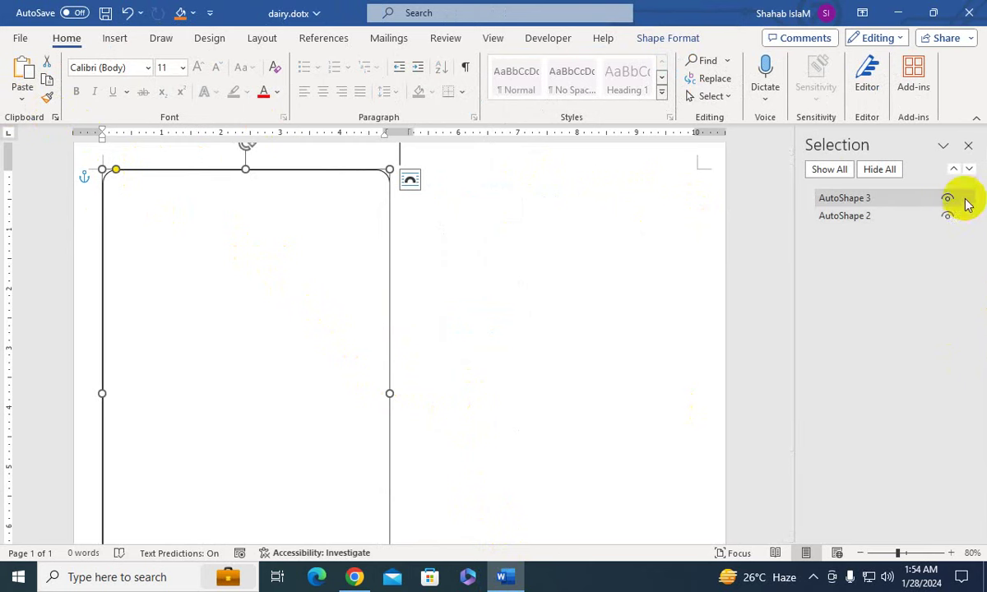
pyautogui.click(967, 147)
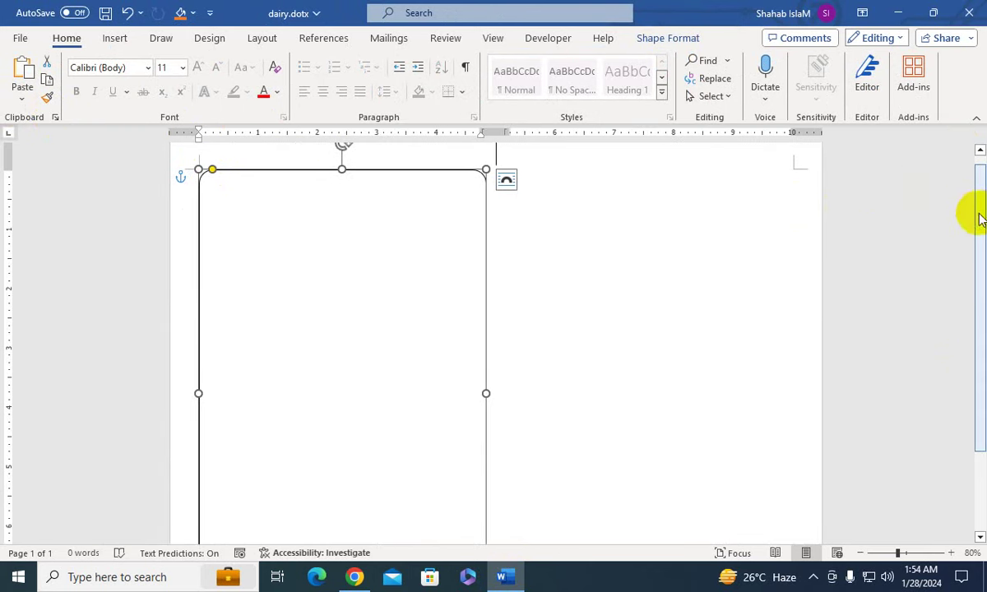
pyautogui.moveTo(978, 181)
pyautogui.mouseDown()
pyautogui.moveTo(978, 259)
pyautogui.moveTo(981, 164)
pyautogui.mouseUp()
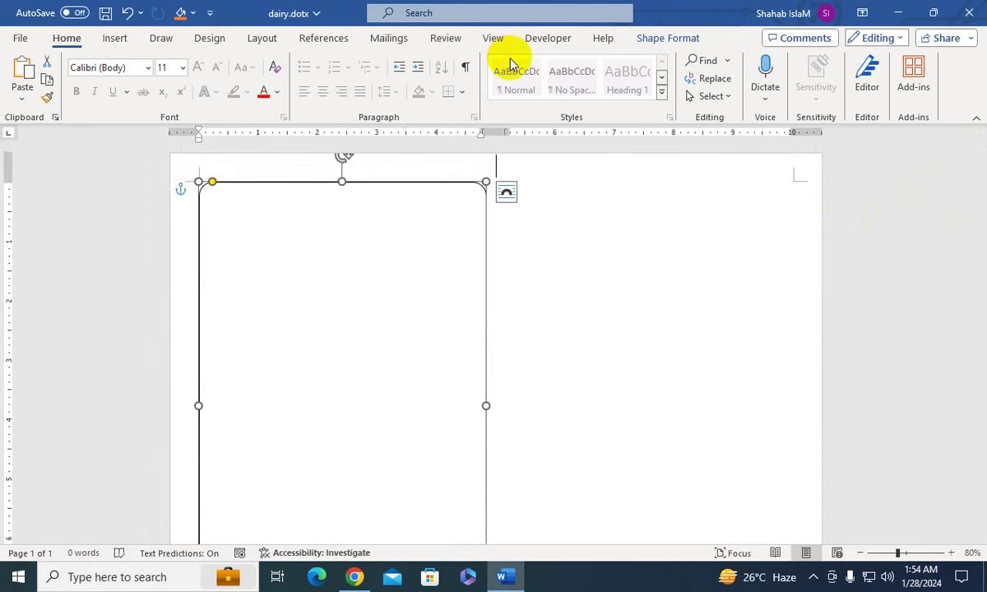
# Set the rounded rectangle's outline weight to 4½ pt
pyautogui.click(650, 41)
pyautogui.click(362, 78)
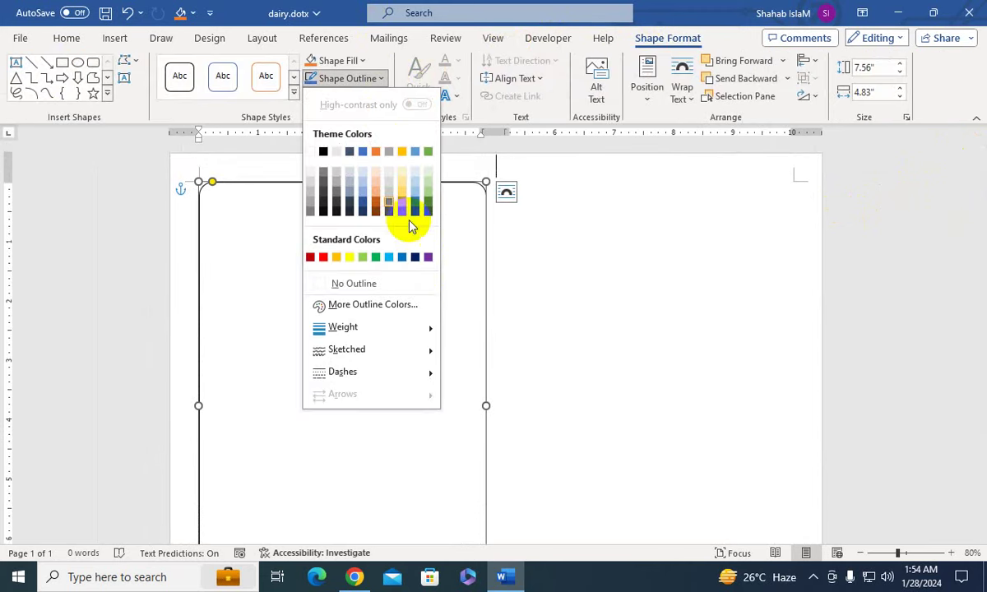
pyautogui.moveTo(423, 329)
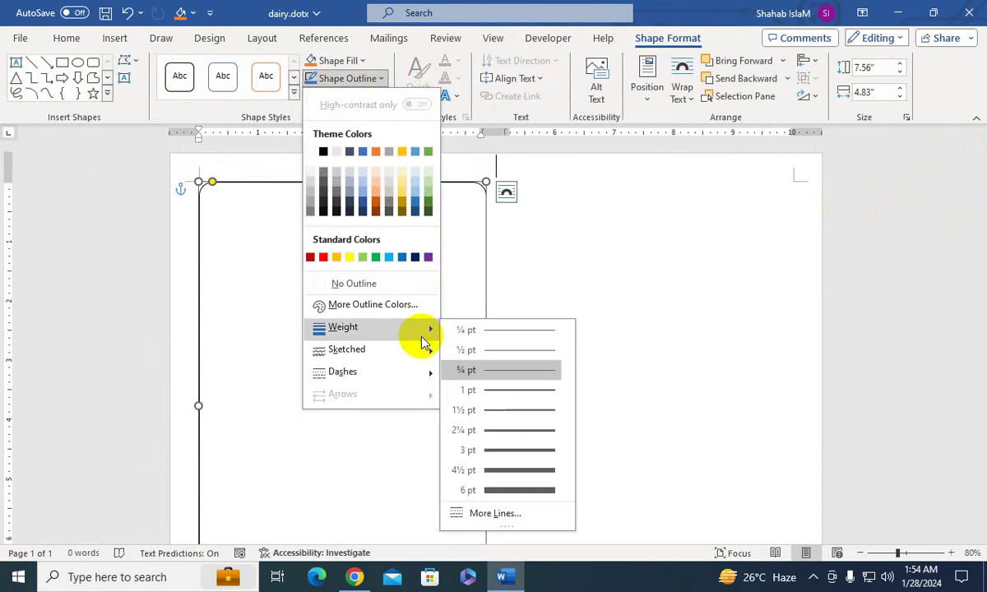
pyautogui.click(508, 469)
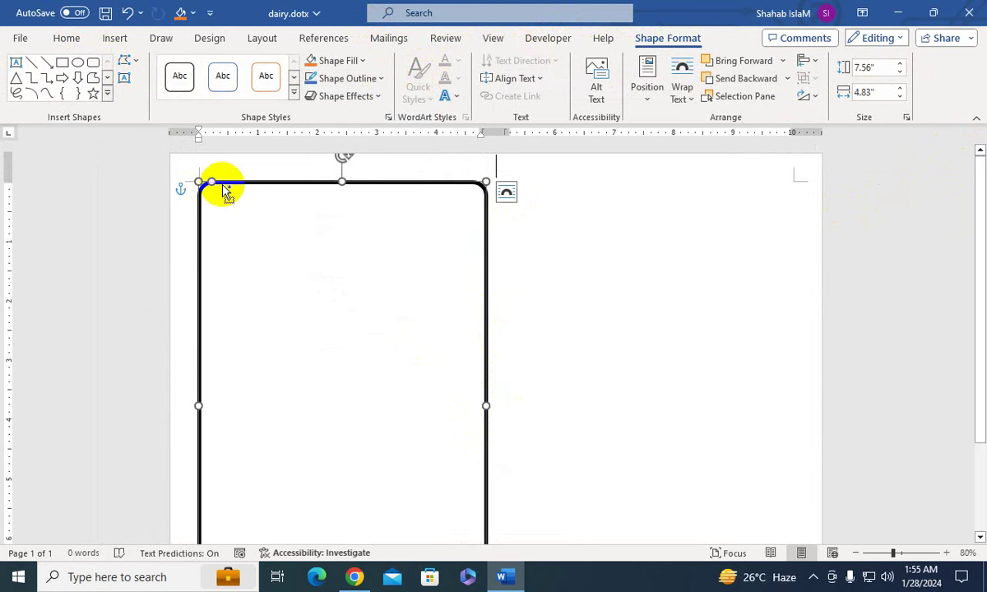
# Duplicate the frame, then pull the copy's bottom, left and right edges in so it sits inside the original
pyautogui.moveTo(223, 180); pyautogui.dragTo(225, 193)
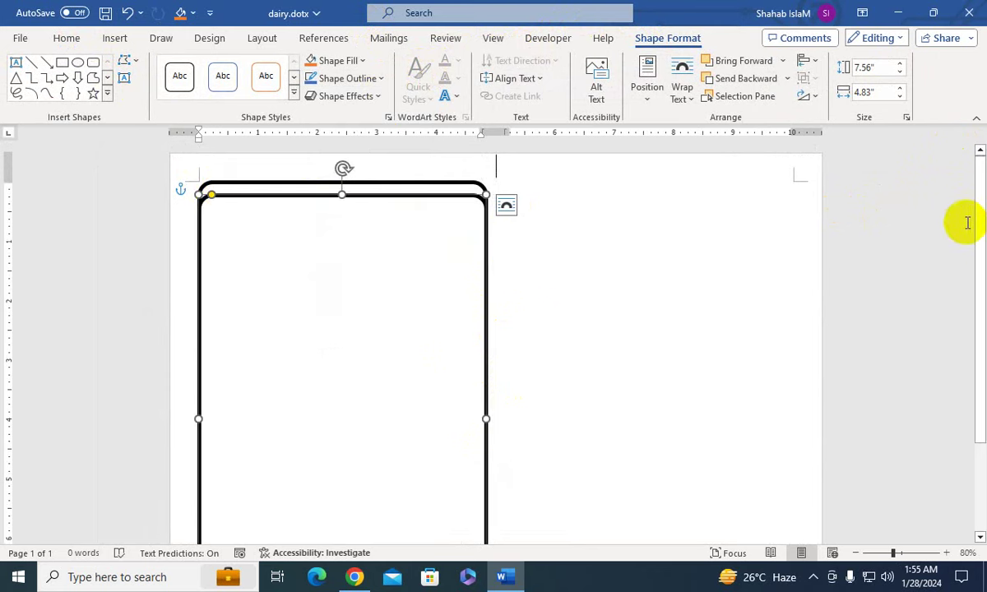
pyautogui.moveTo(976, 207); pyautogui.dragTo(981, 284)
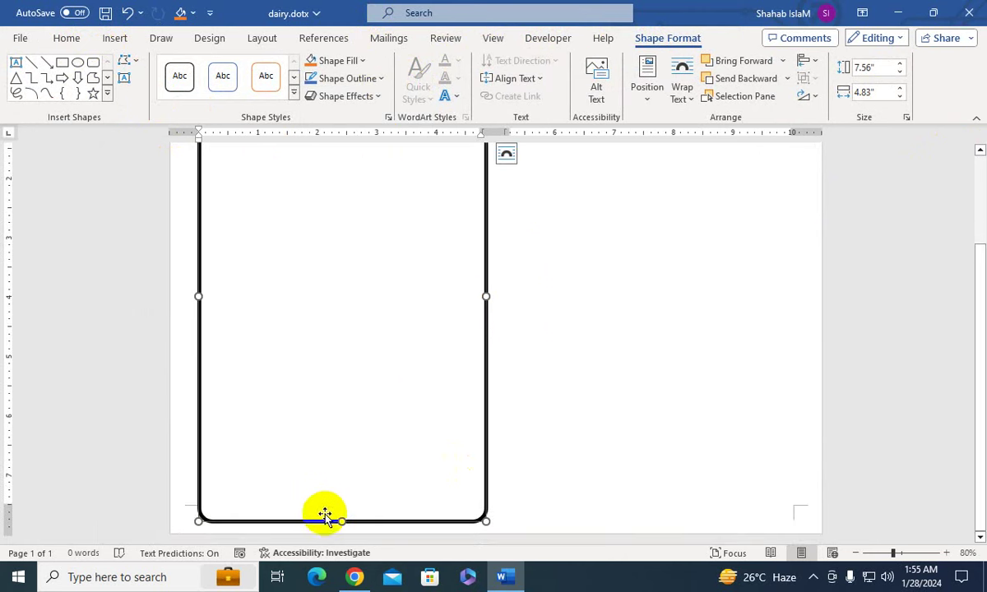
pyautogui.moveTo(338, 520); pyautogui.dragTo(340, 499)
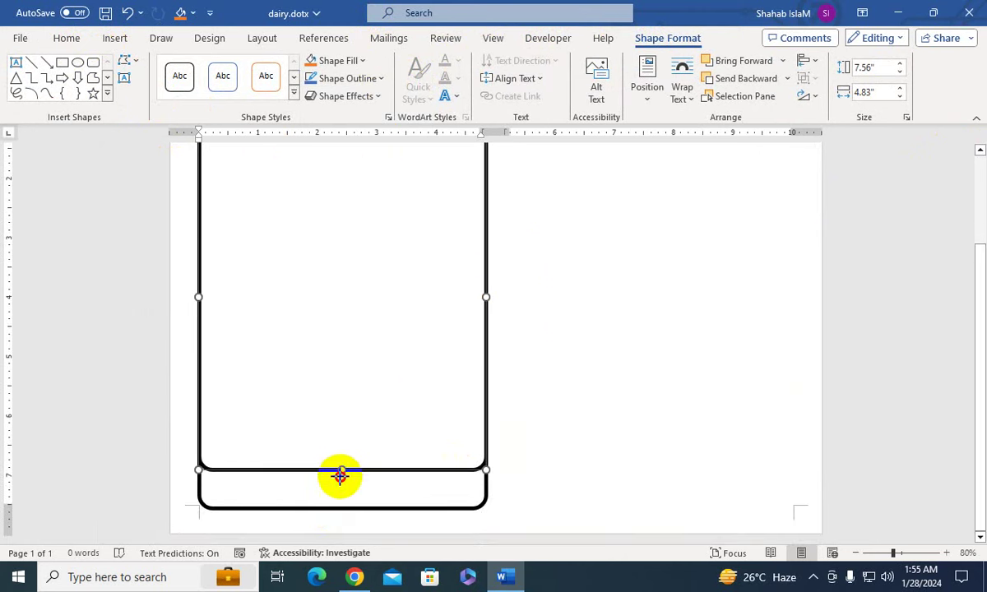
pyautogui.moveTo(198, 298); pyautogui.dragTo(205, 298)
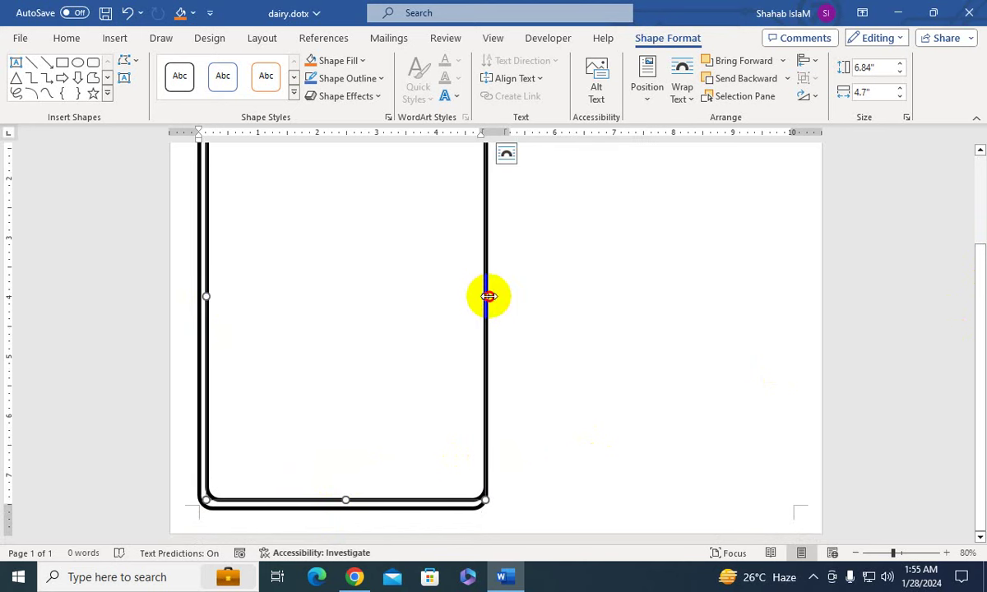
pyautogui.moveTo(485, 296); pyautogui.dragTo(480, 297)
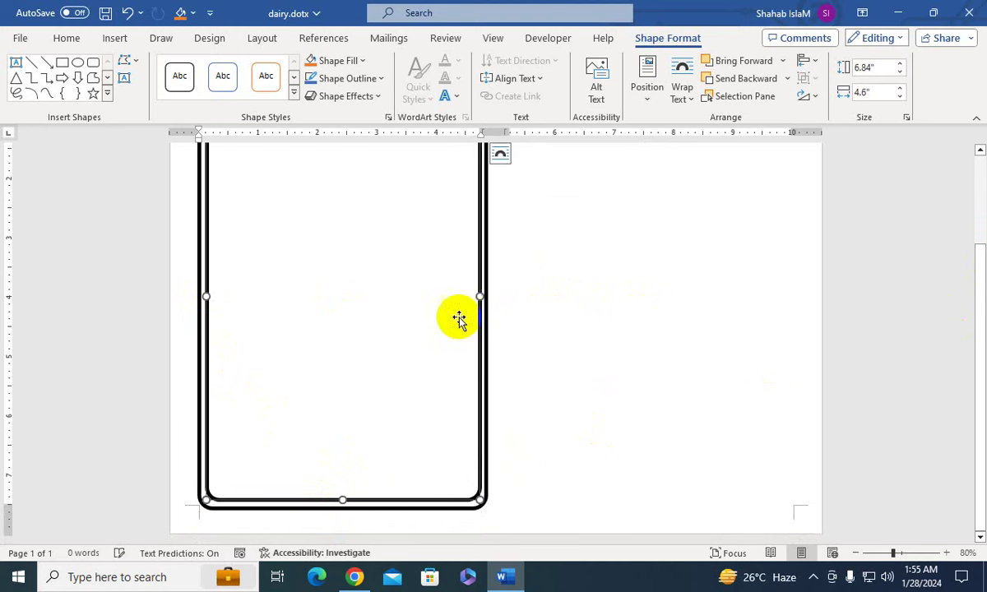
pyautogui.moveTo(342, 499); pyautogui.dragTo(343, 494)
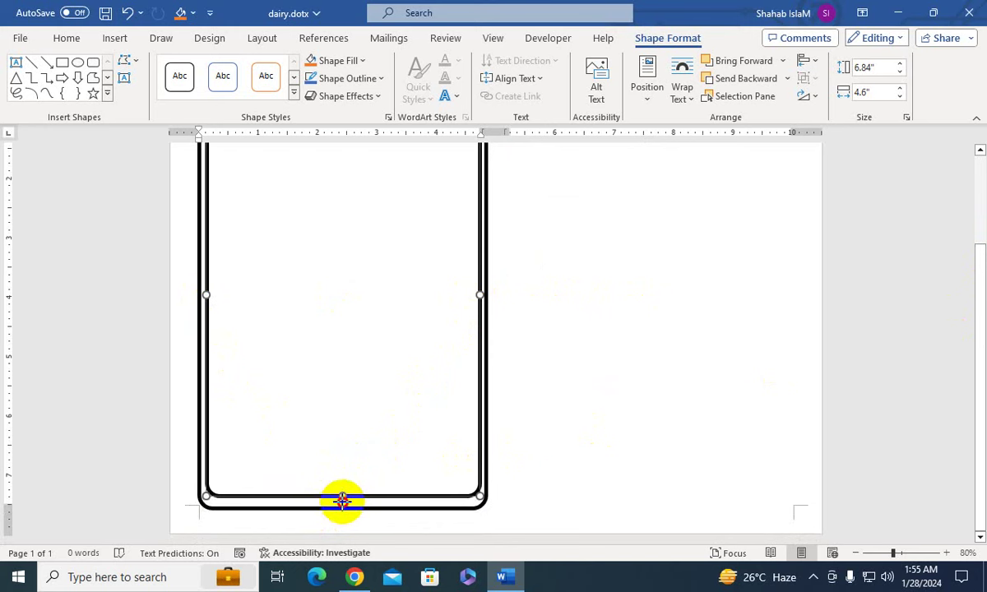
pyautogui.moveTo(342, 500); pyautogui.dragTo(342, 499)
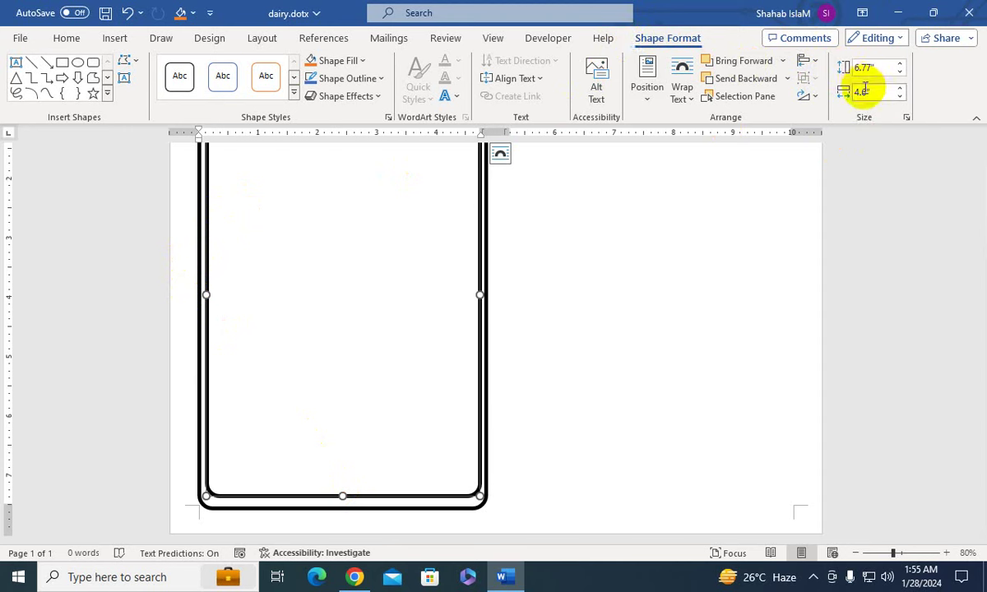
# Nudge the inner frame's height and width spinners, keeping the width at 4.6 inches
pyautogui.click(900, 88)
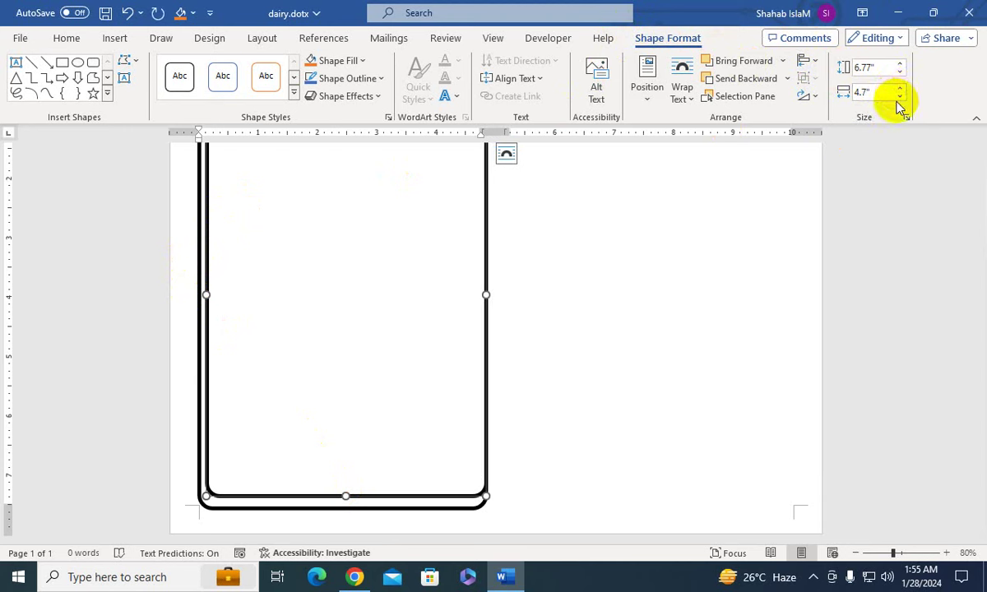
pyautogui.click(900, 95)
pyautogui.click(900, 74)
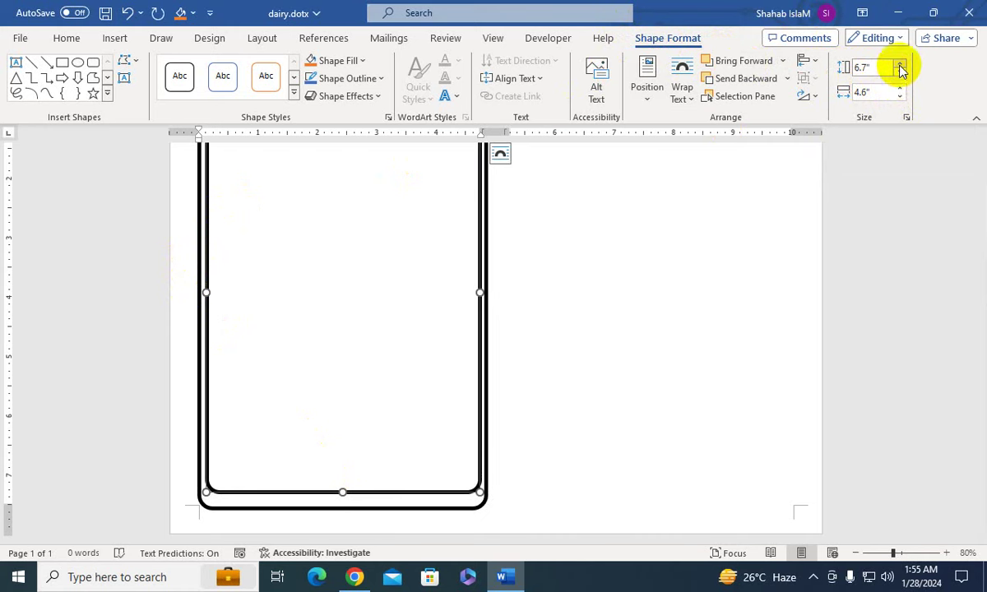
pyautogui.click(900, 71)
pyautogui.click(900, 71)
pyautogui.click(900, 74)
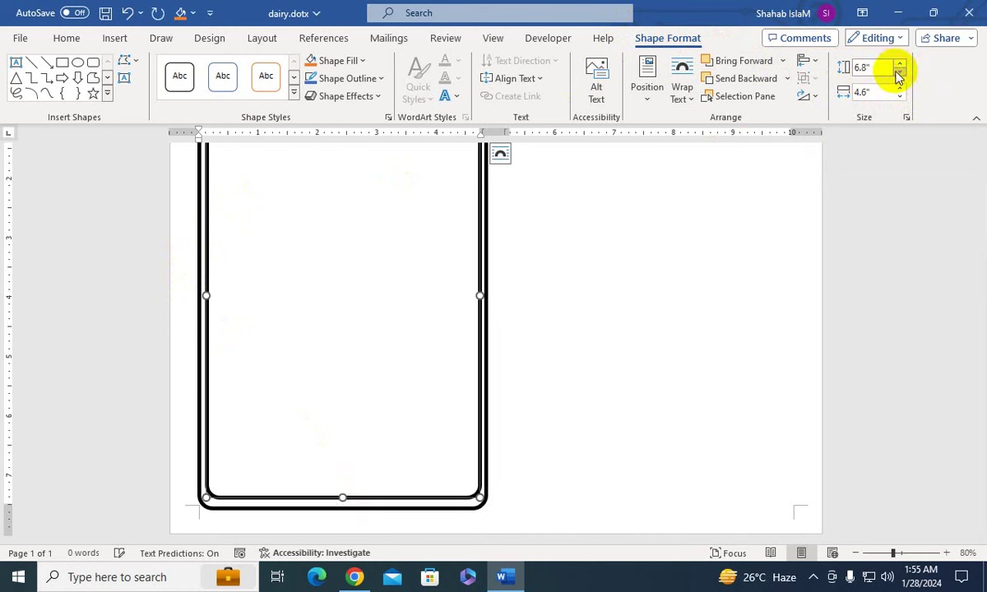
pyautogui.click(901, 75)
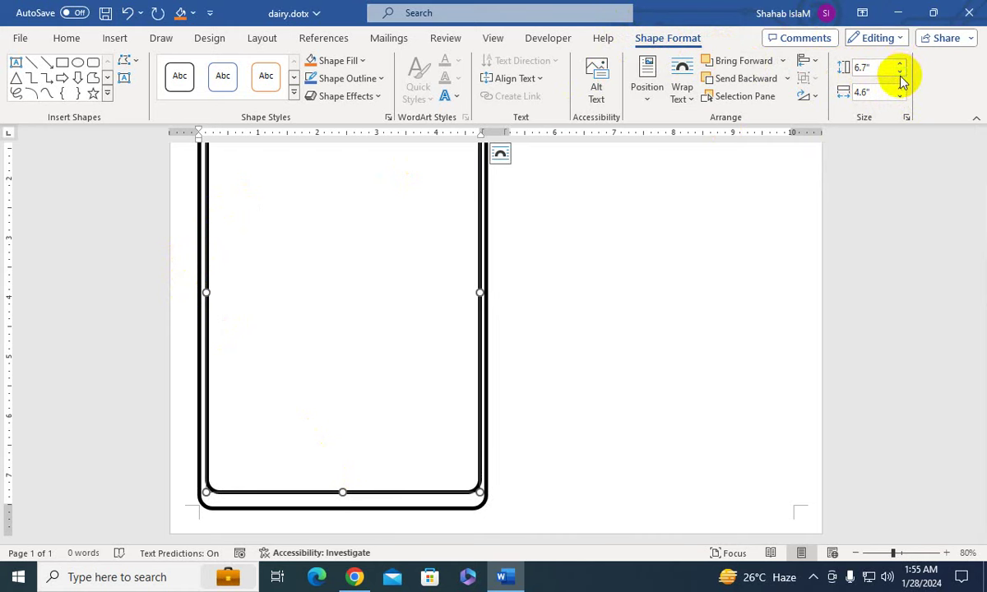
pyautogui.click(900, 66)
pyautogui.click(901, 67)
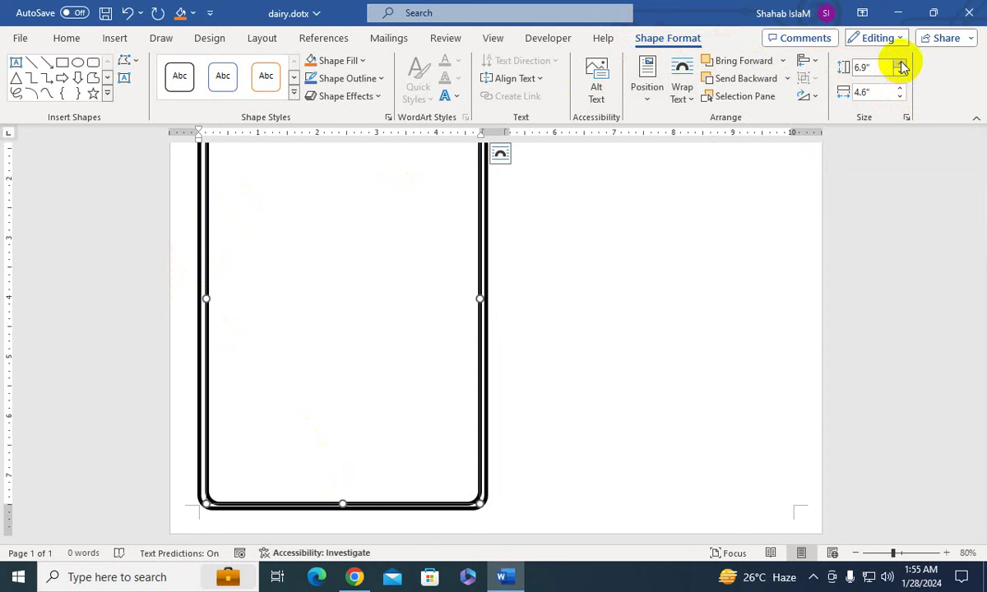
# Move the inner frame up, extend its bottom edge, and set its height to 7.3 inches
pyautogui.moveTo(976, 247); pyautogui.dragTo(977, 181)
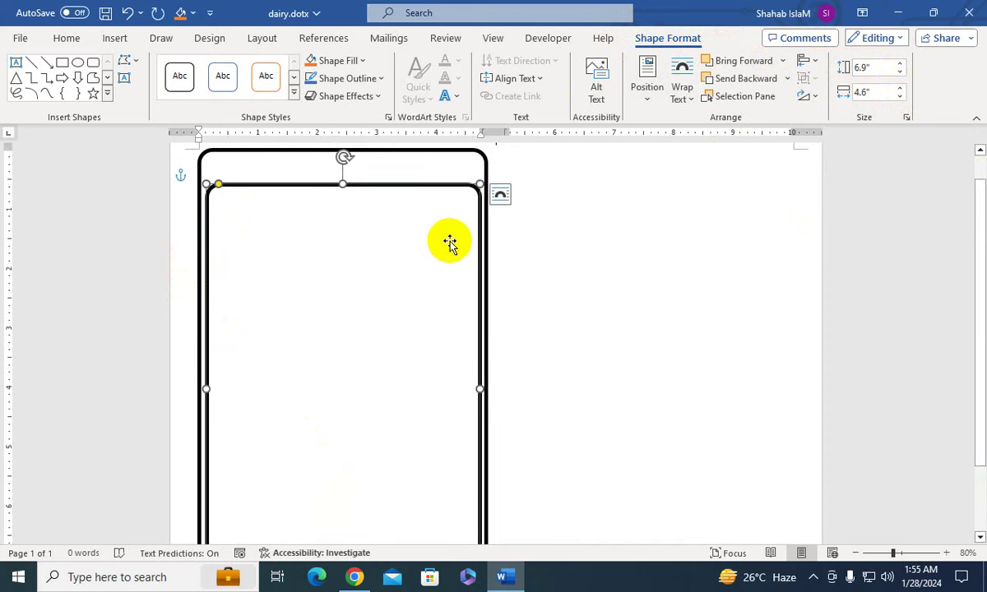
pyautogui.moveTo(352, 183); pyautogui.dragTo(353, 156)
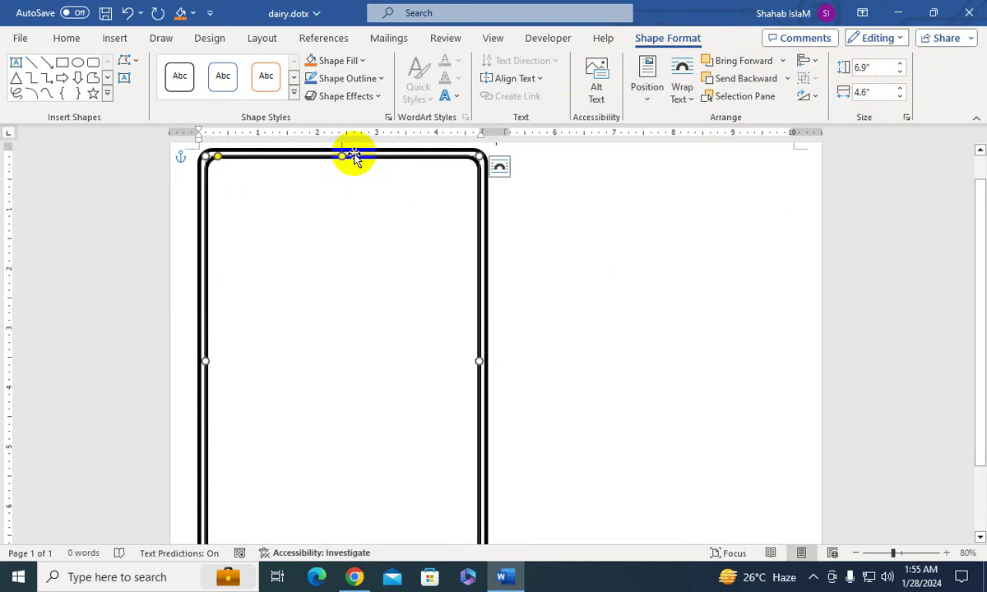
pyautogui.moveTo(980, 182); pyautogui.dragTo(980, 243)
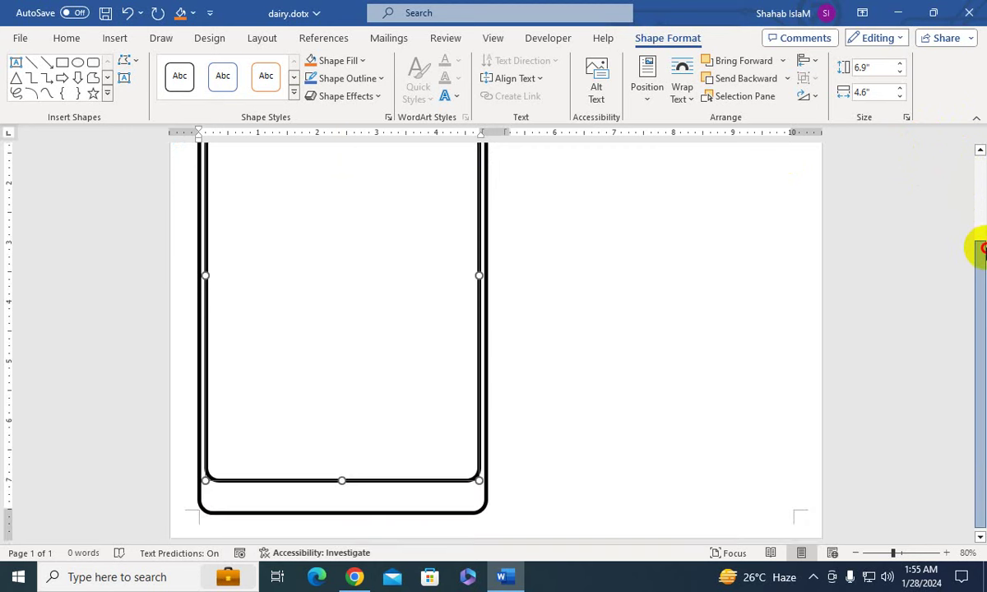
pyautogui.moveTo(341, 478); pyautogui.dragTo(339, 507)
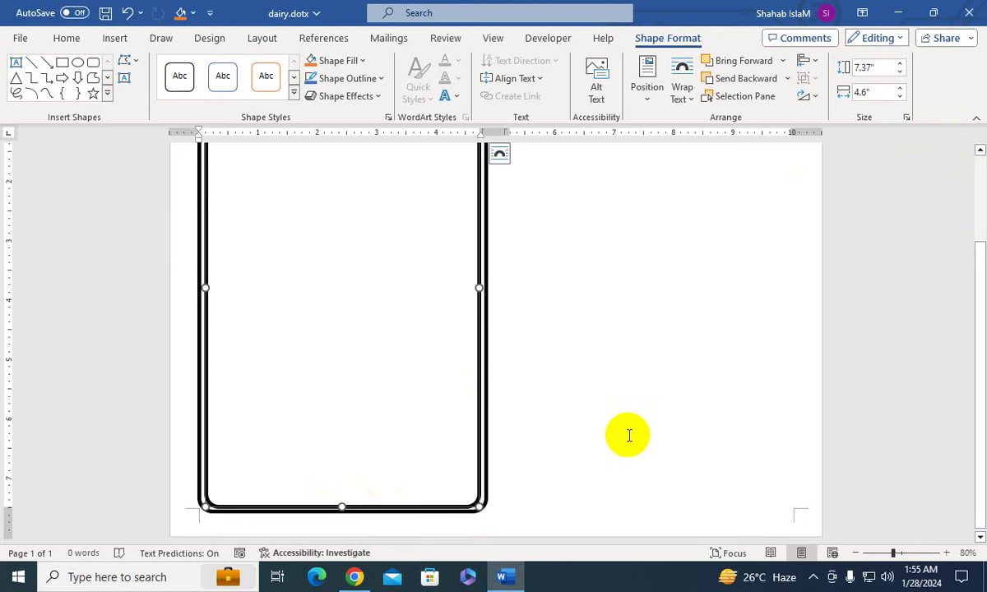
pyautogui.click(899, 64)
pyautogui.click(899, 72)
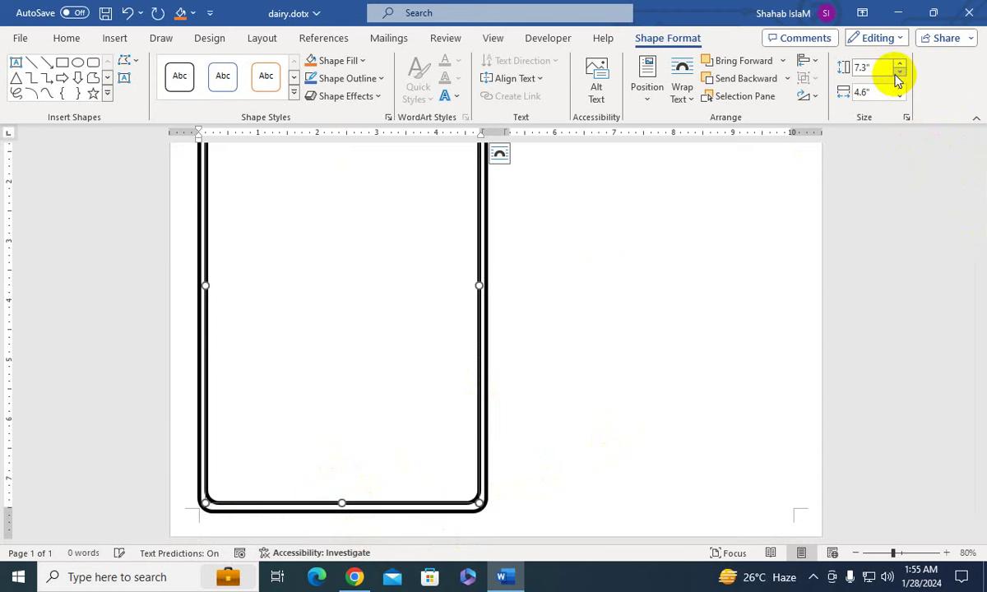
pyautogui.moveTo(980, 283); pyautogui.dragTo(977, 143)
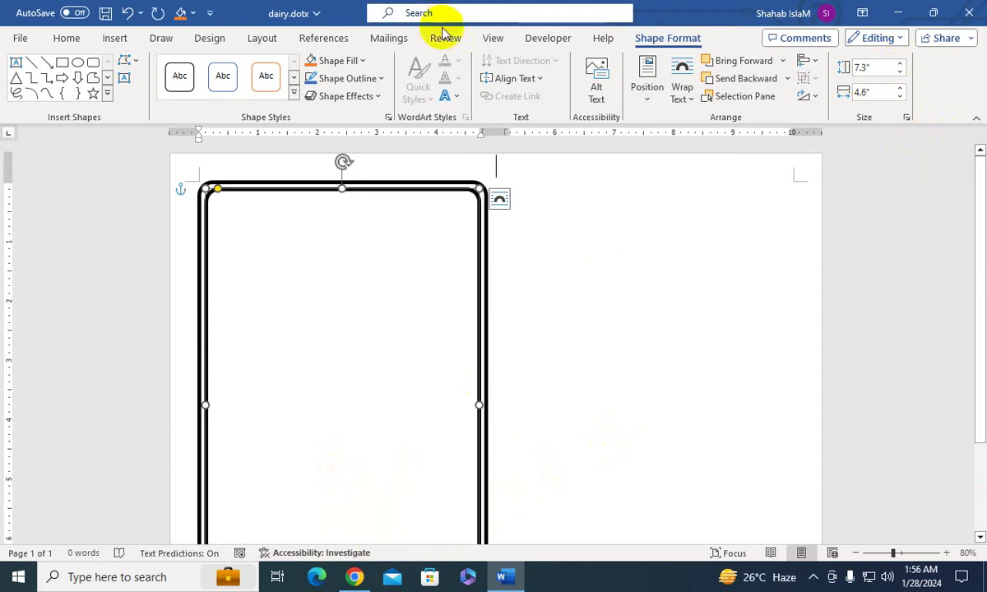
pyautogui.click(339, 80)
# Thin the inner frame's outline to ¾ pt and group the two frames
pyautogui.moveTo(386, 329)
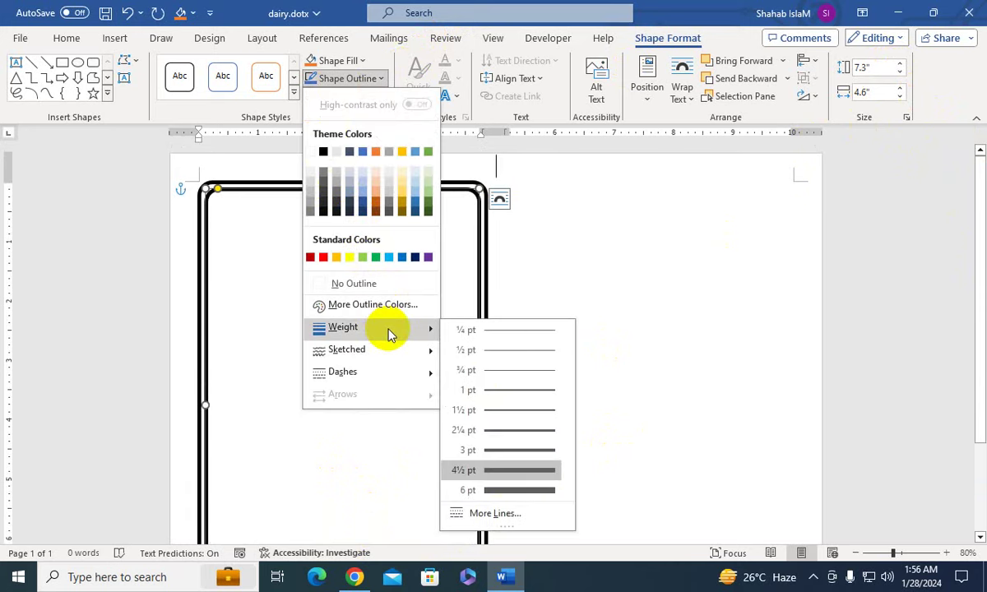
pyautogui.click(524, 370)
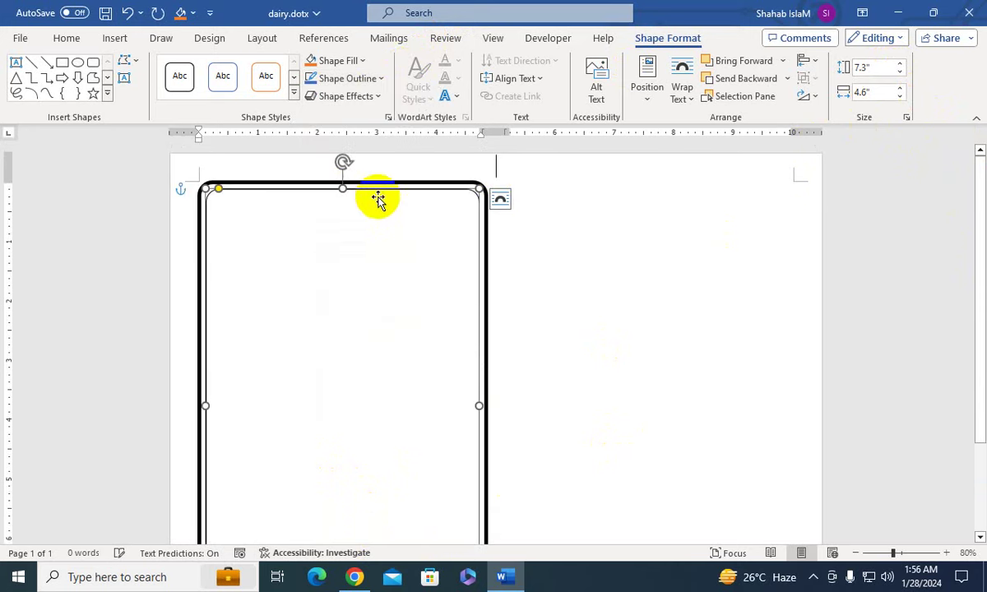
pyautogui.rightClick(278, 189)
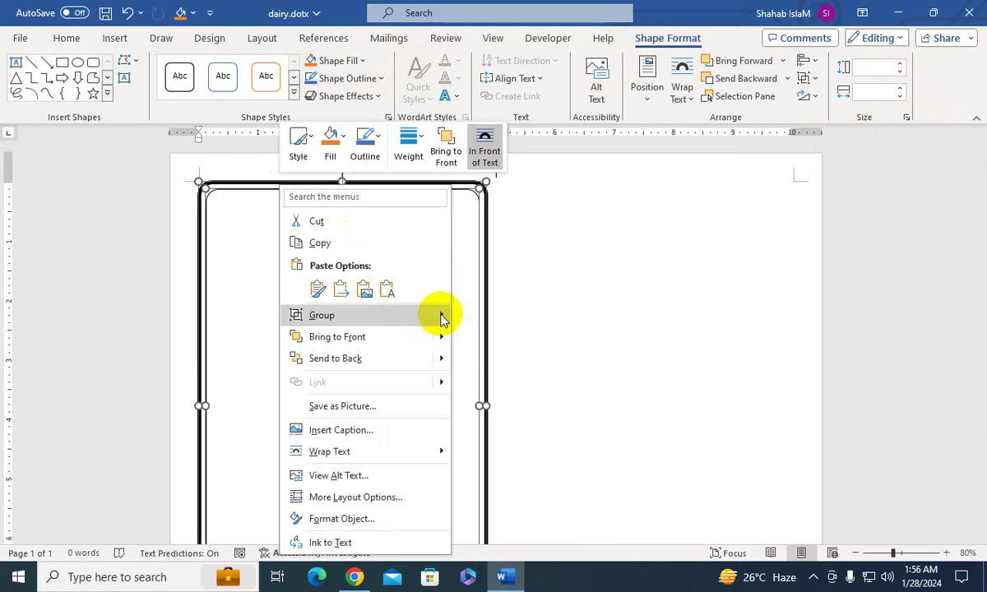
pyautogui.click(468, 313)
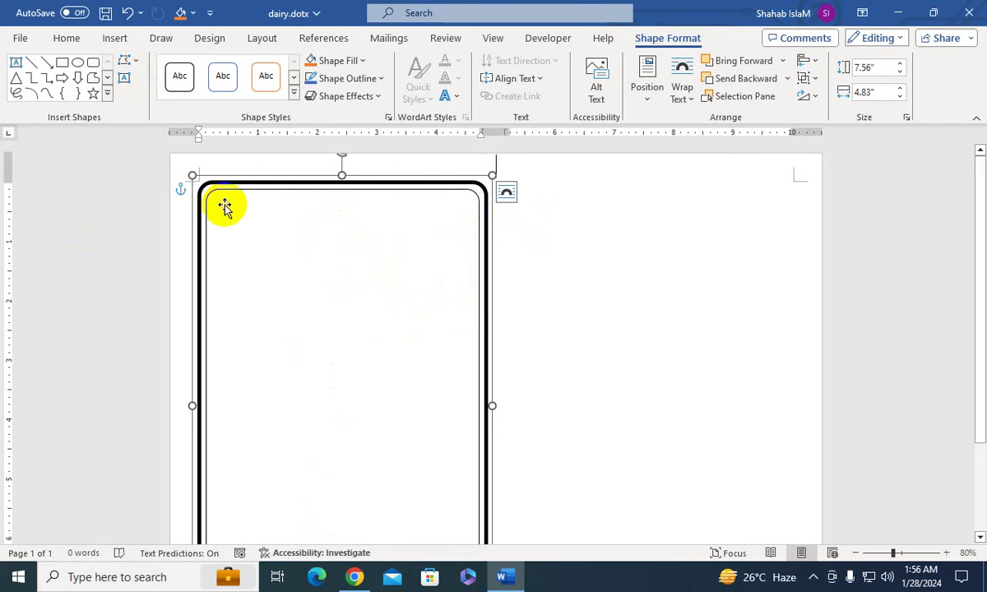
# Ungroup the two frames and reselect the inner frame on its own
pyautogui.rightClick(276, 185)
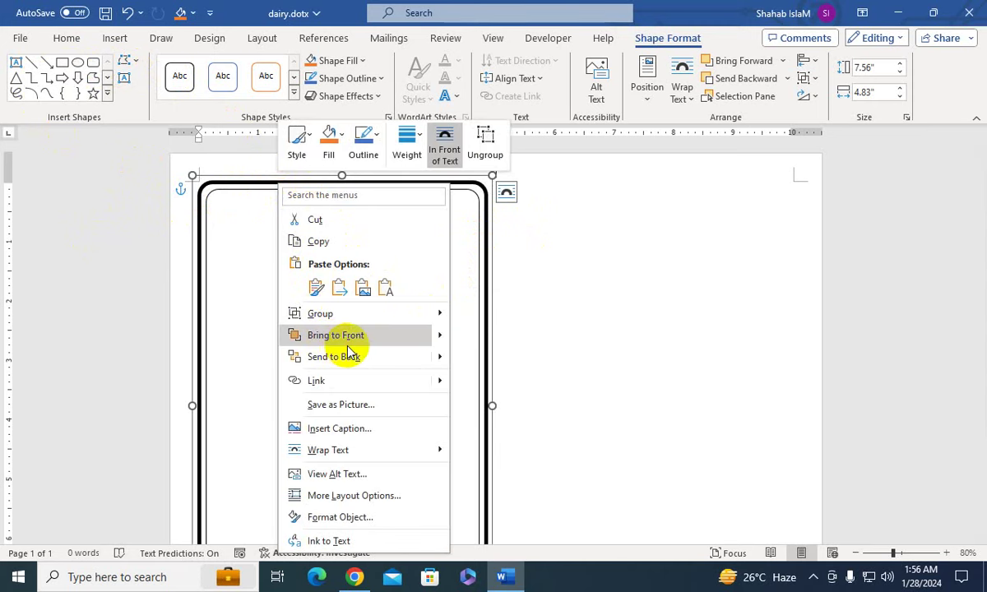
pyautogui.moveTo(444, 314)
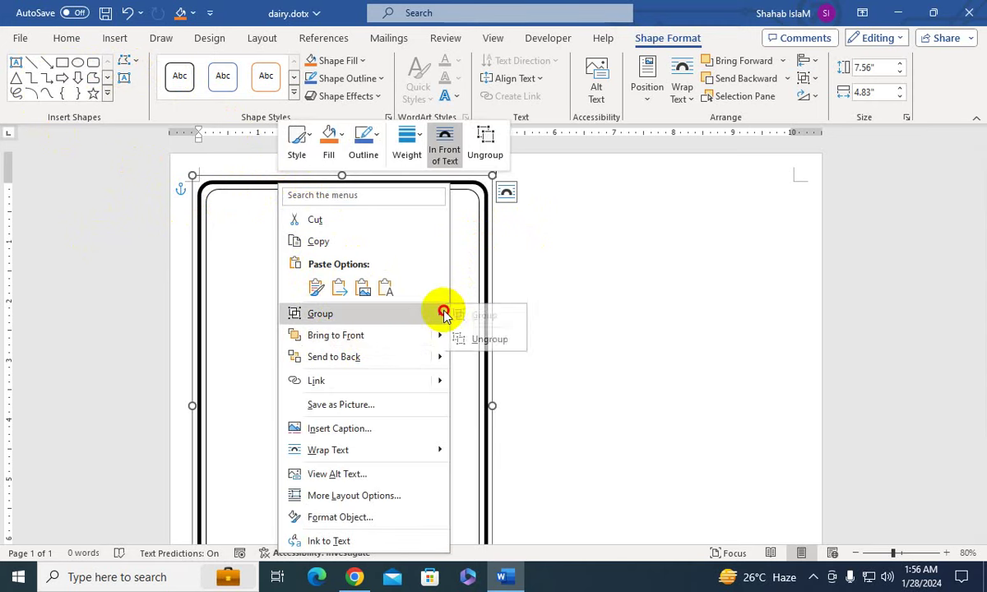
pyautogui.click(492, 336)
pyautogui.click(613, 250)
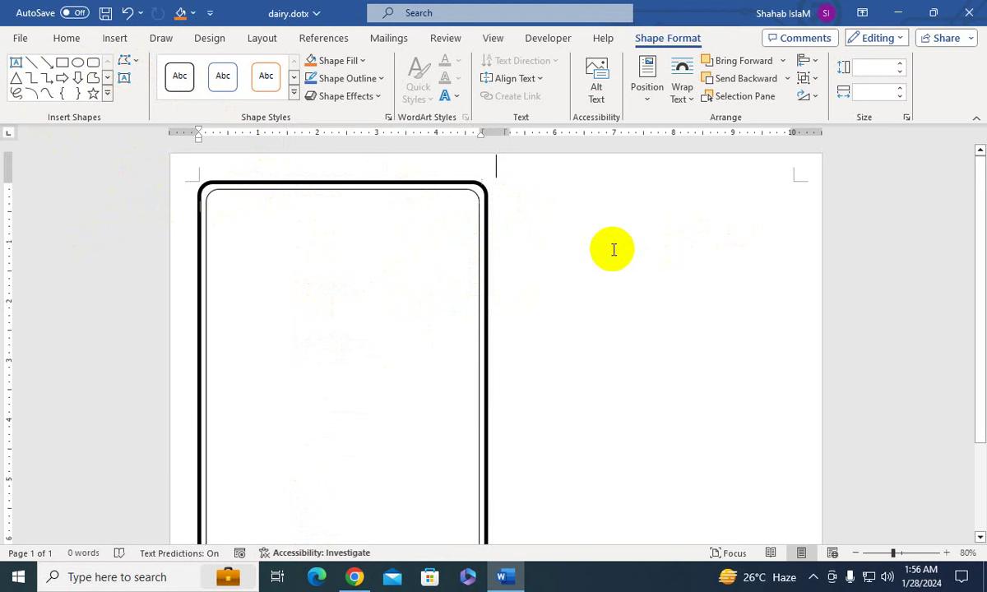
pyautogui.click(410, 194)
# Type a bold, enlarged 'Date:' label in the inner frame with an empty line above it
pyautogui.rightClick(410, 194)
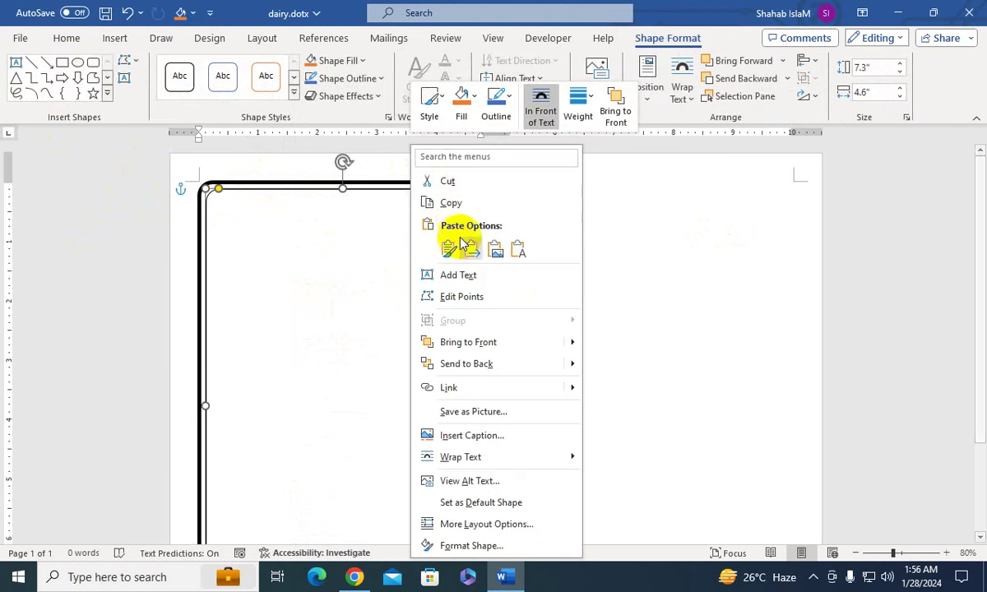
pyautogui.click(456, 284)
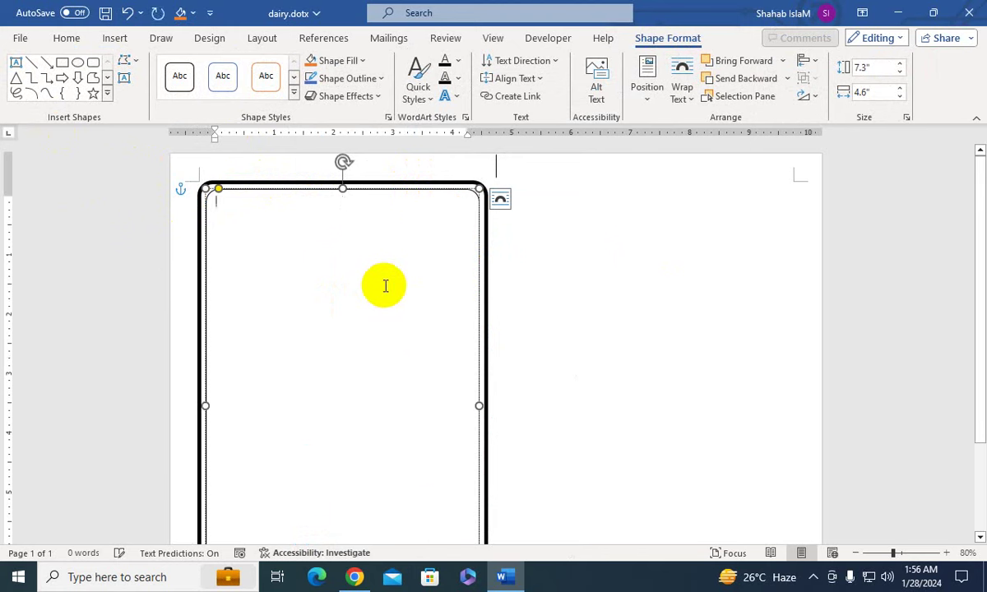
pyautogui.write('Date:')
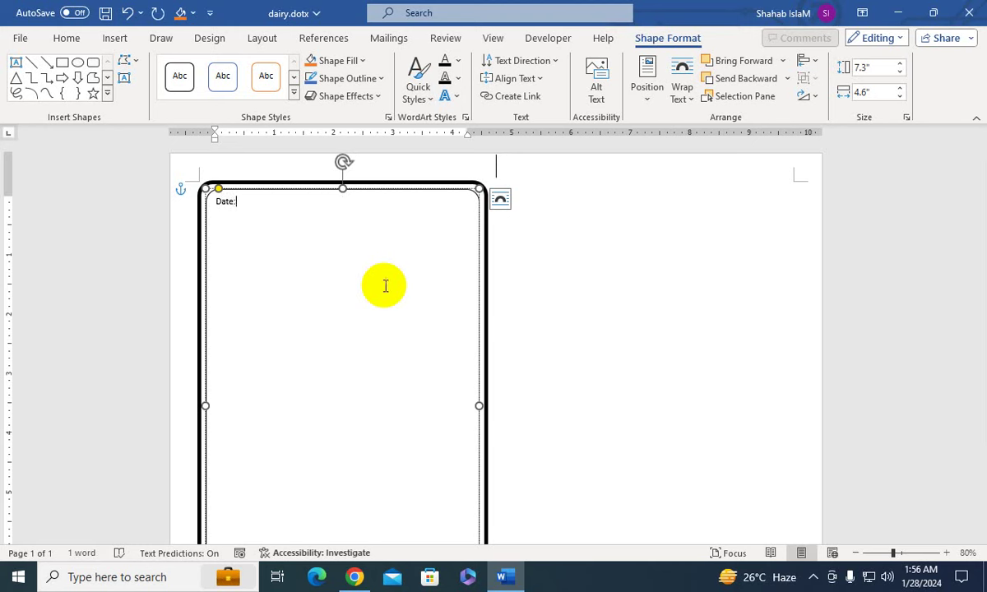
pyautogui.hotkey('ctrl', 'a')
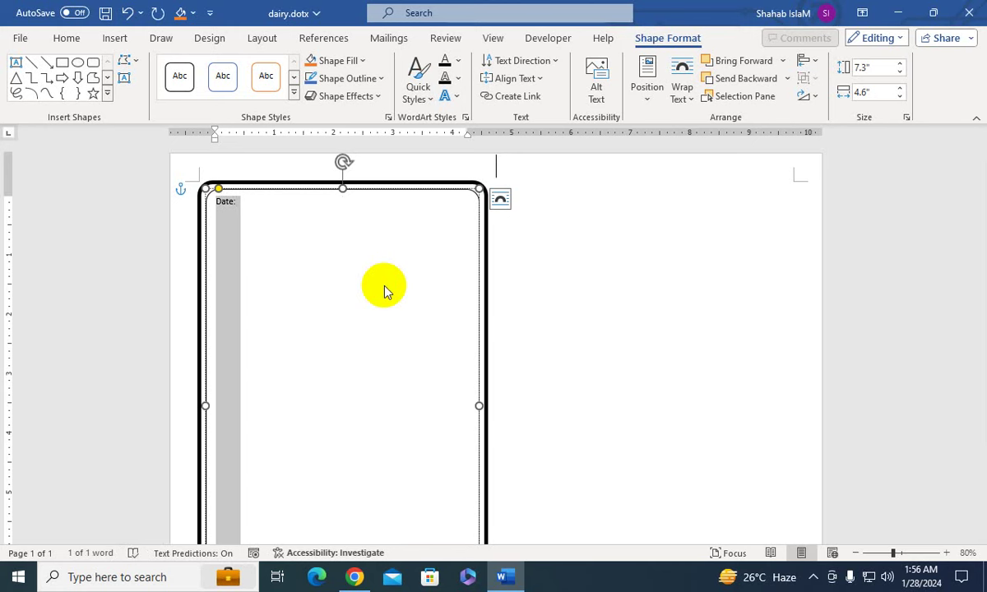
pyautogui.hotkey('ctrl', ']')
pyautogui.hotkey('ctrl', ']')
pyautogui.hotkey('ctrl', ']')
pyautogui.hotkey('ctrl', ']')
pyautogui.hotkey('ctrl', 'b')
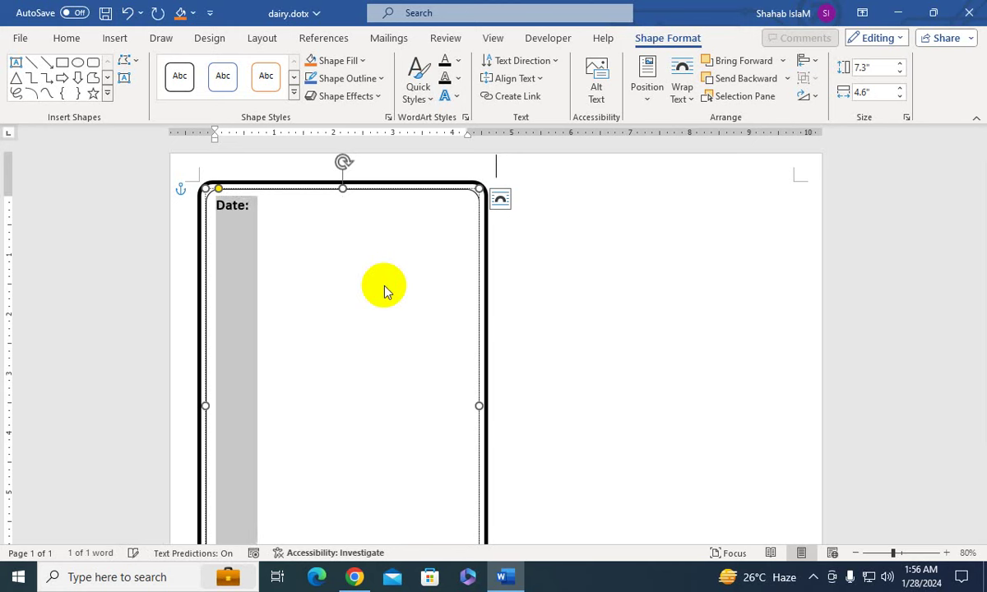
pyautogui.press('Right')
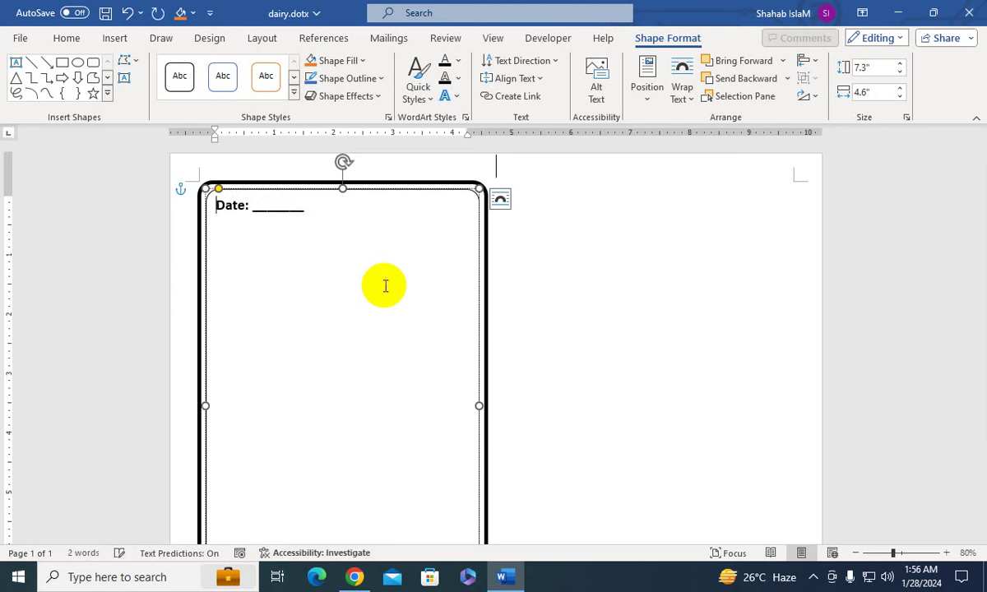
pyautogui.press('Return')
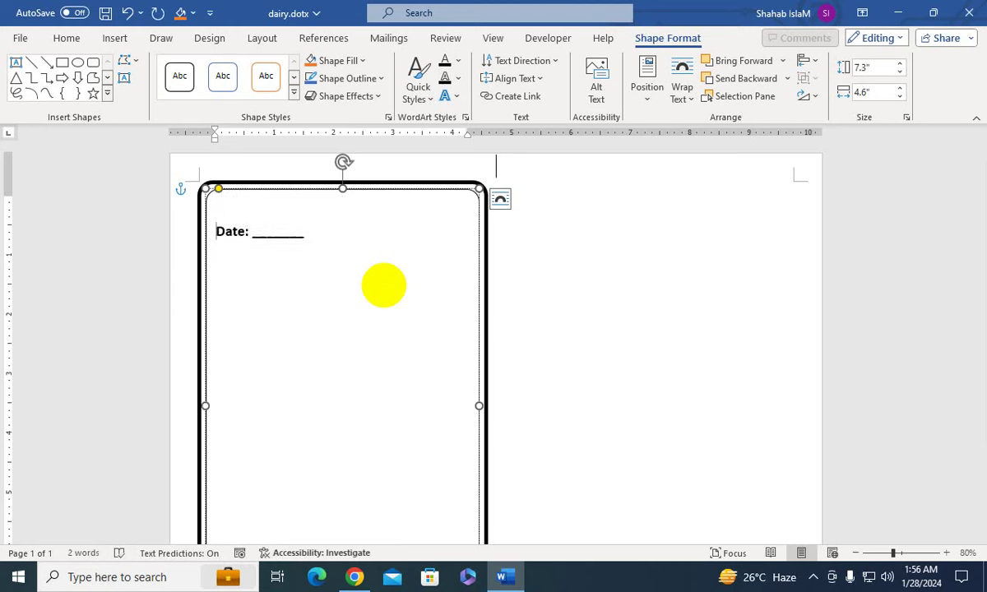
# Add a five-underscore blank after 'Class:', trim one underscore, and start a new line
pyautogui.scroll(-2, 383, 285)
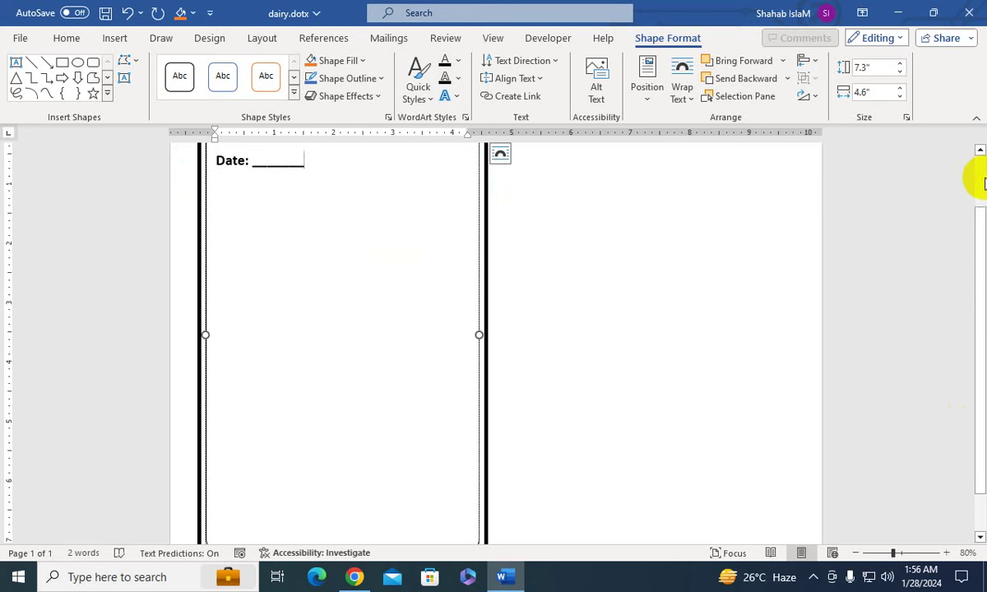
pyautogui.scroll(2, 860, 349)
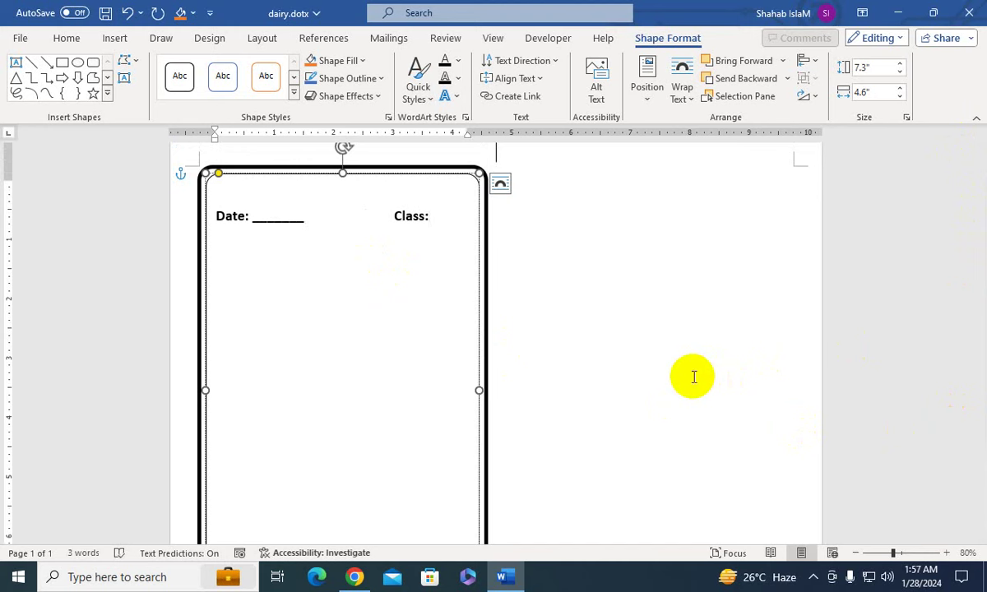
pyautogui.write('_______')
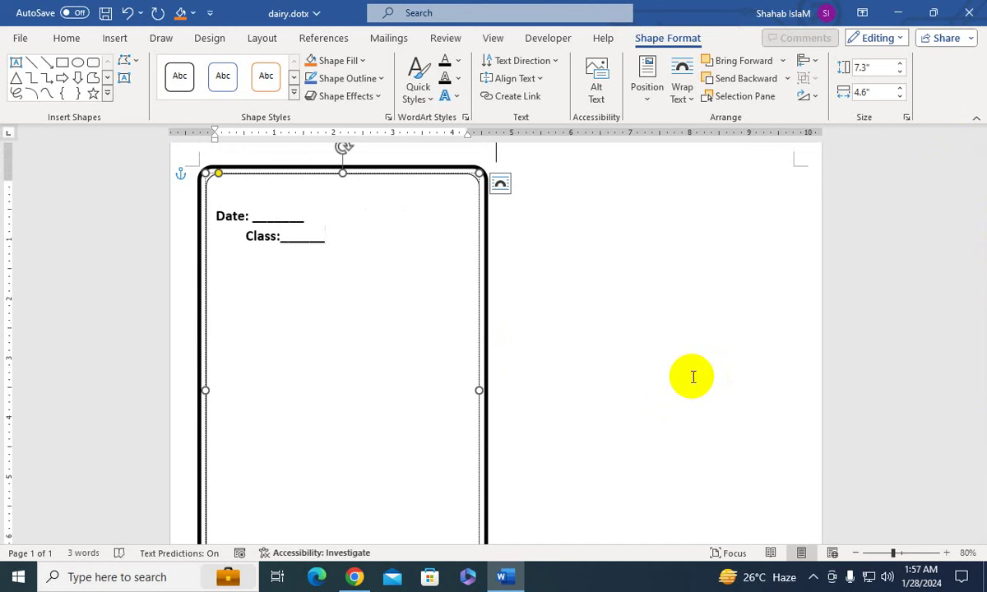
pyautogui.press('BackSpace')
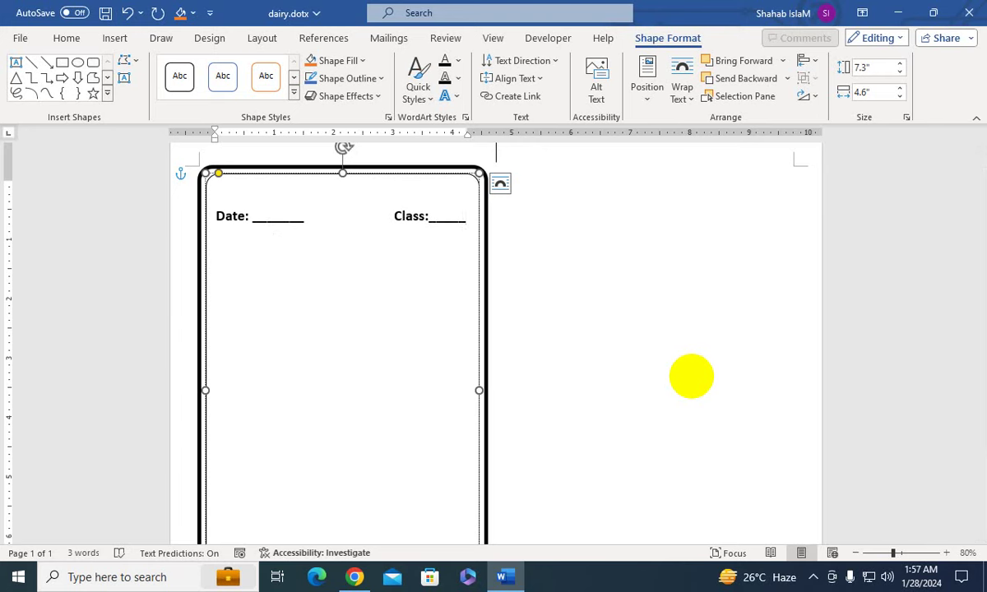
pyautogui.press('Return')
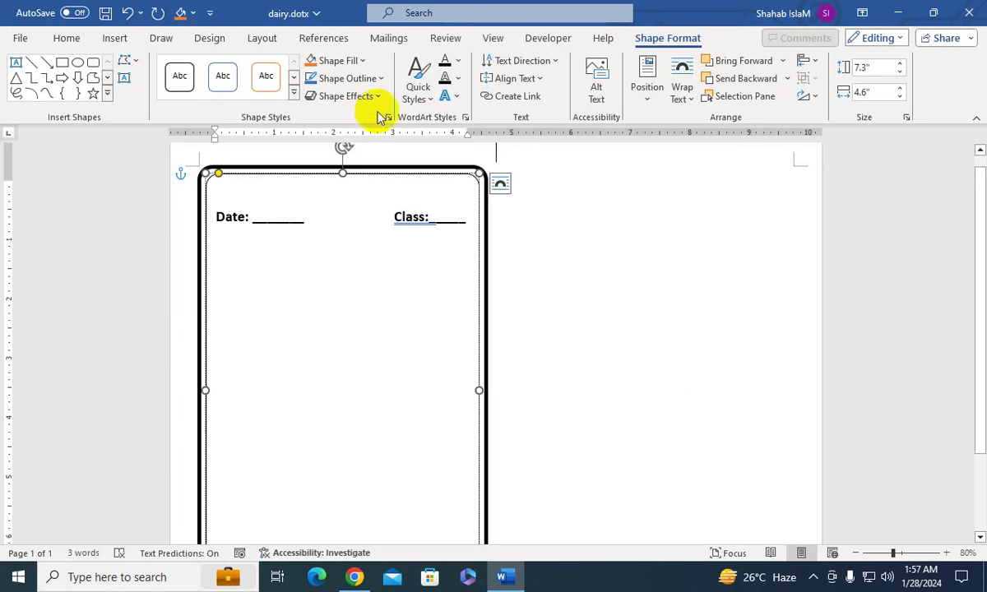
# Accept the proofing fix that adds a space after 'Class:'
pyautogui.doubleClick(413, 217)
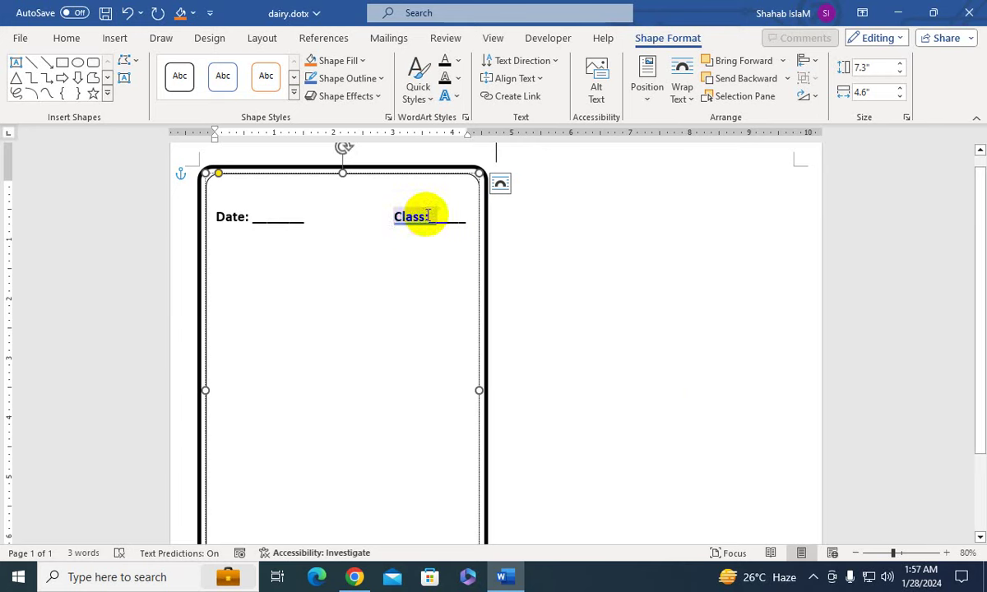
pyautogui.rightClick(426, 217)
pyautogui.moveTo(451, 244)
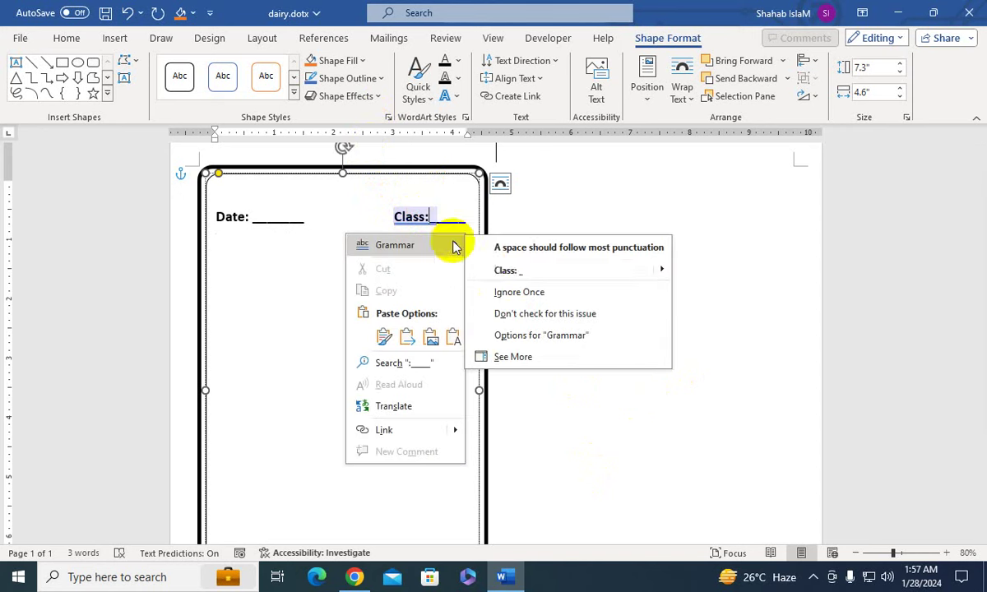
pyautogui.click(518, 273)
pyautogui.click(323, 313)
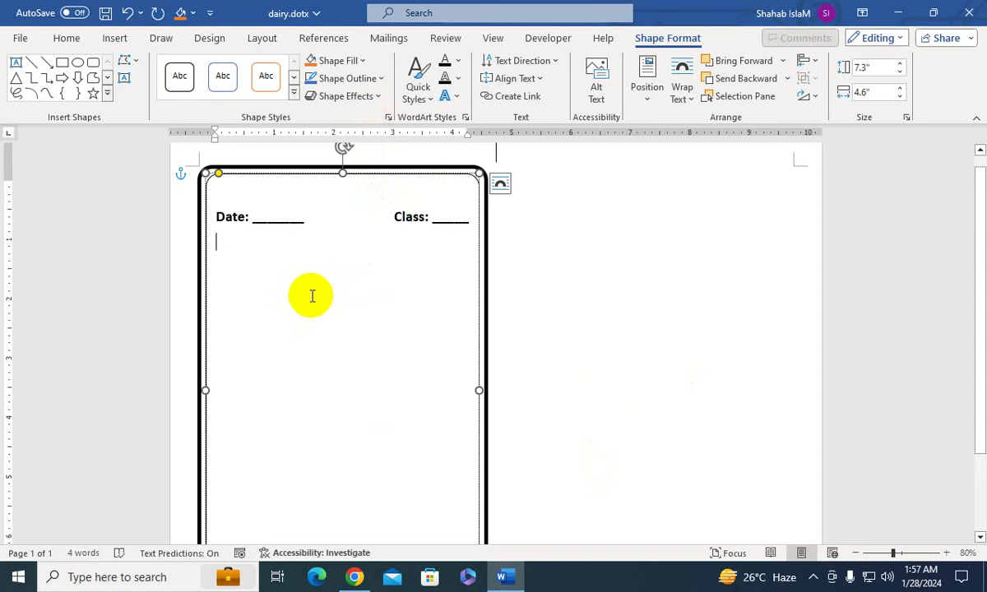
# Draw a rectangle bar below the Date line, copy it, and stretch the copy to the right edge
pyautogui.click(93, 63)
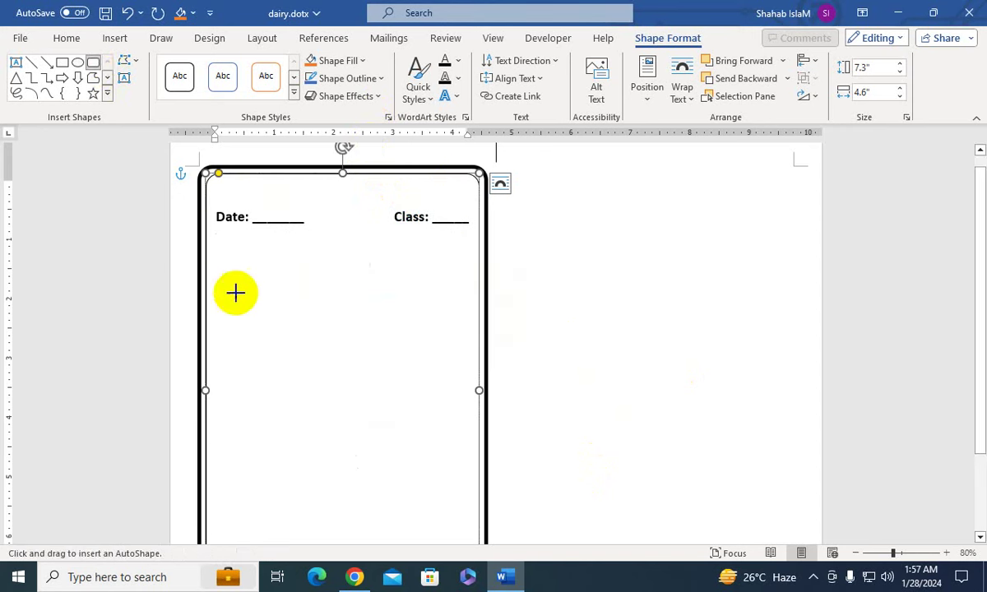
pyautogui.moveTo(213, 228); pyautogui.dragTo(290, 253)
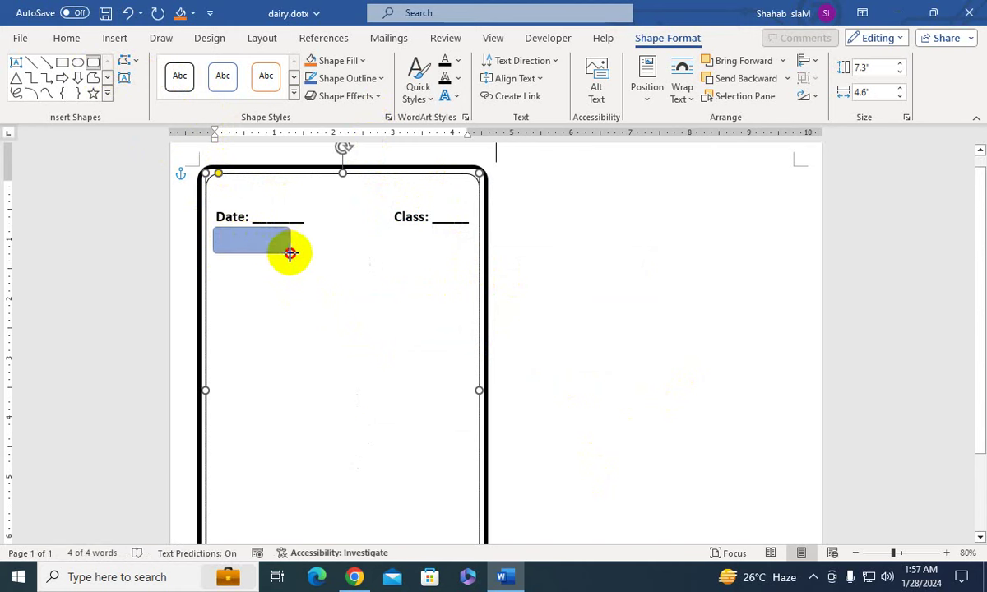
pyautogui.moveTo(290, 253); pyautogui.dragTo(301, 242)
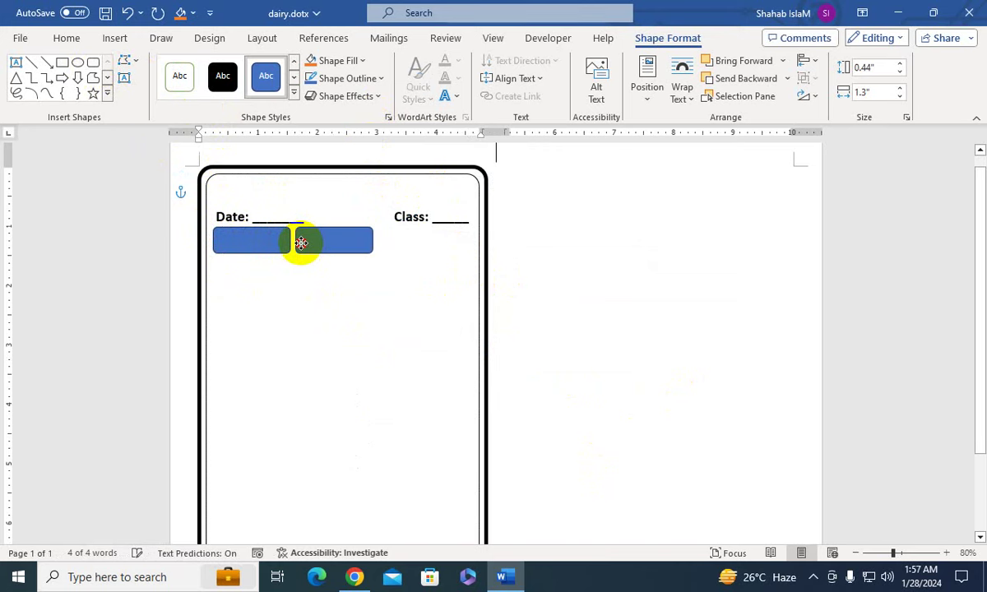
pyautogui.click(302, 243)
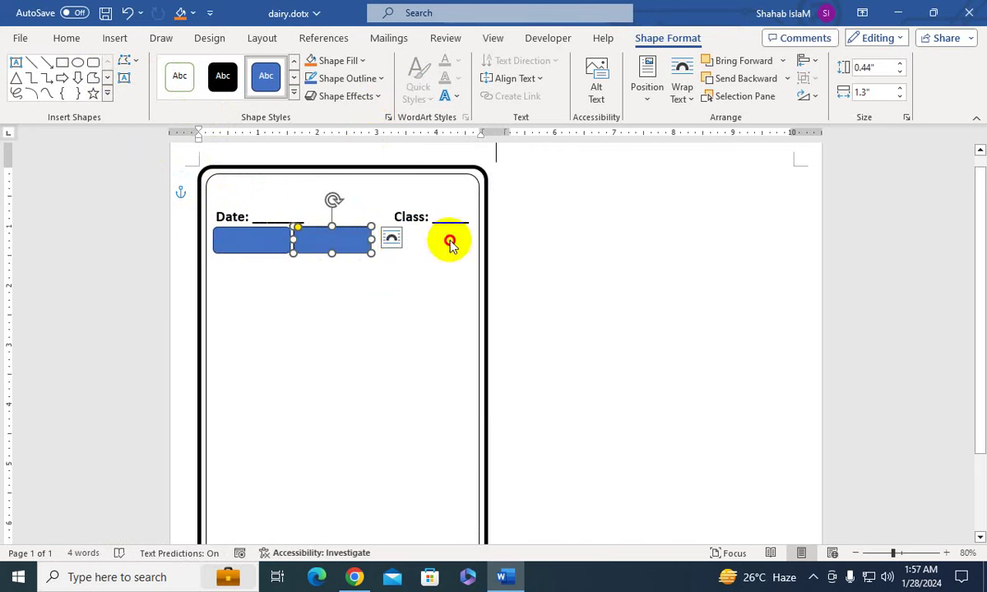
pyautogui.moveTo(371, 240); pyautogui.dragTo(472, 240)
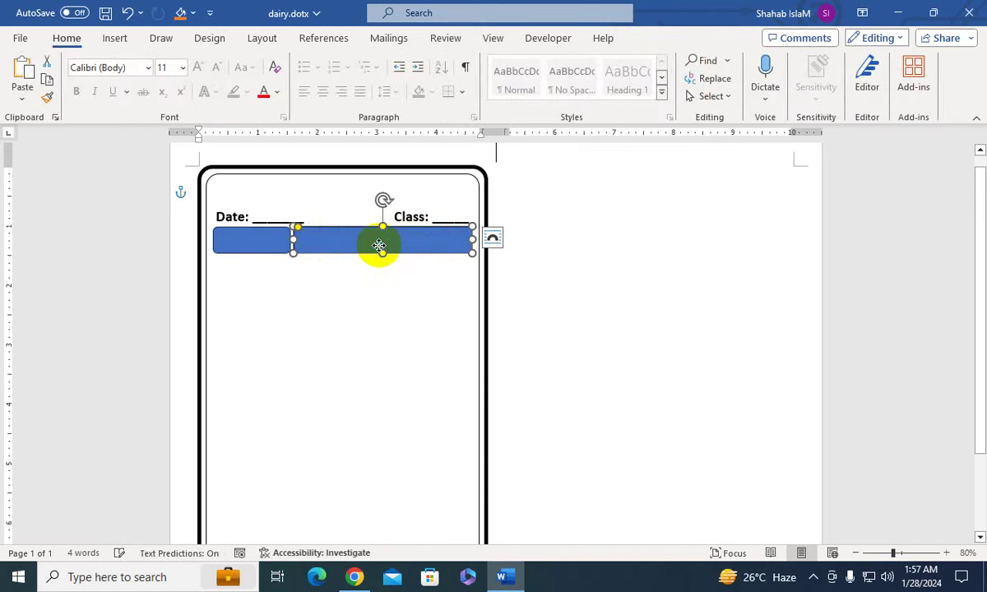
# Give both bars a light gray fill and no outline
pyautogui.rightClick(381, 245)
pyautogui.click(271, 250)
pyautogui.keyDown('shift'); pyautogui.click(271, 250); pyautogui.keyUp('shift')
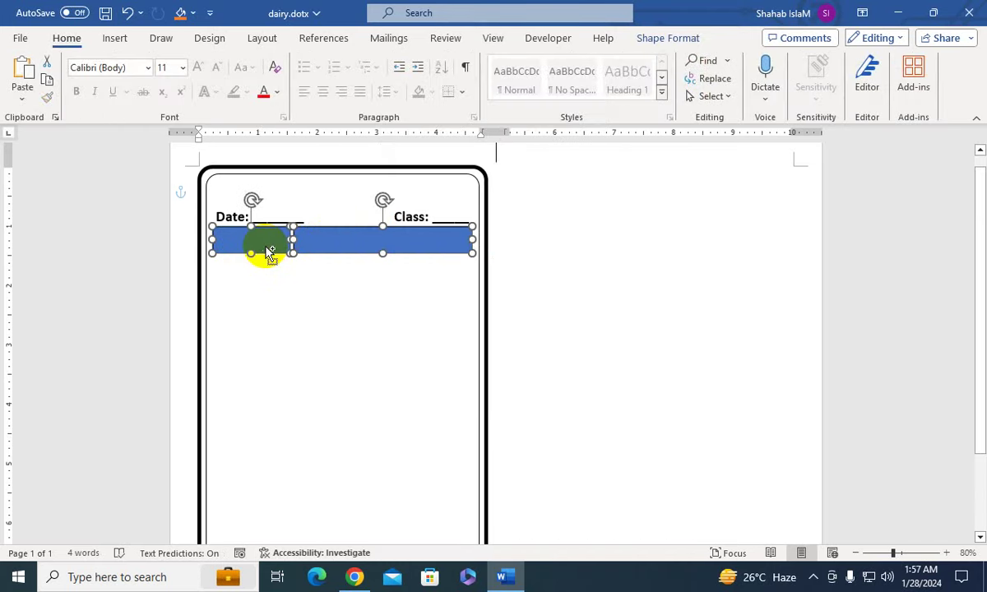
pyautogui.click(667, 38)
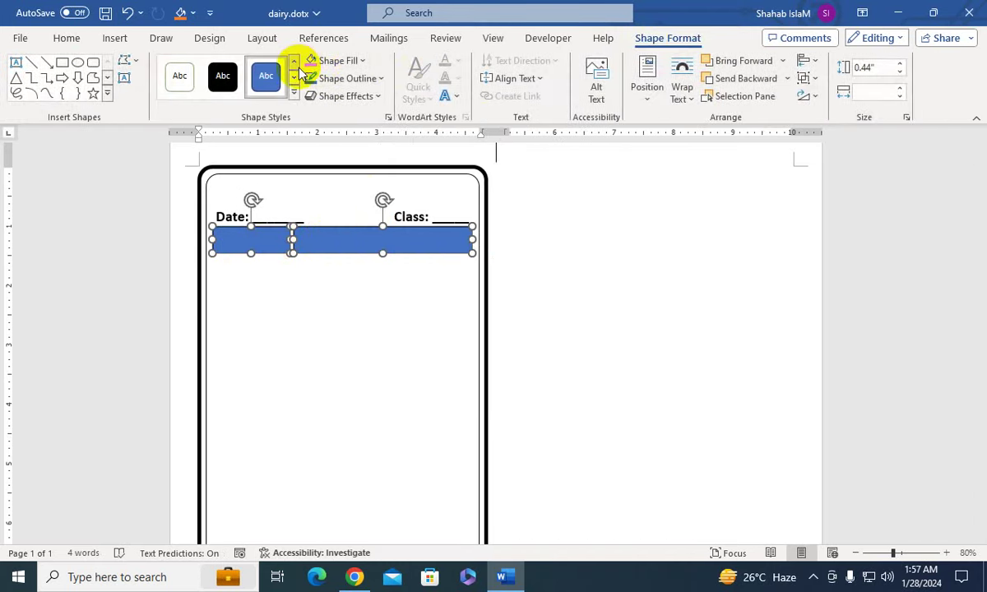
pyautogui.click(333, 60)
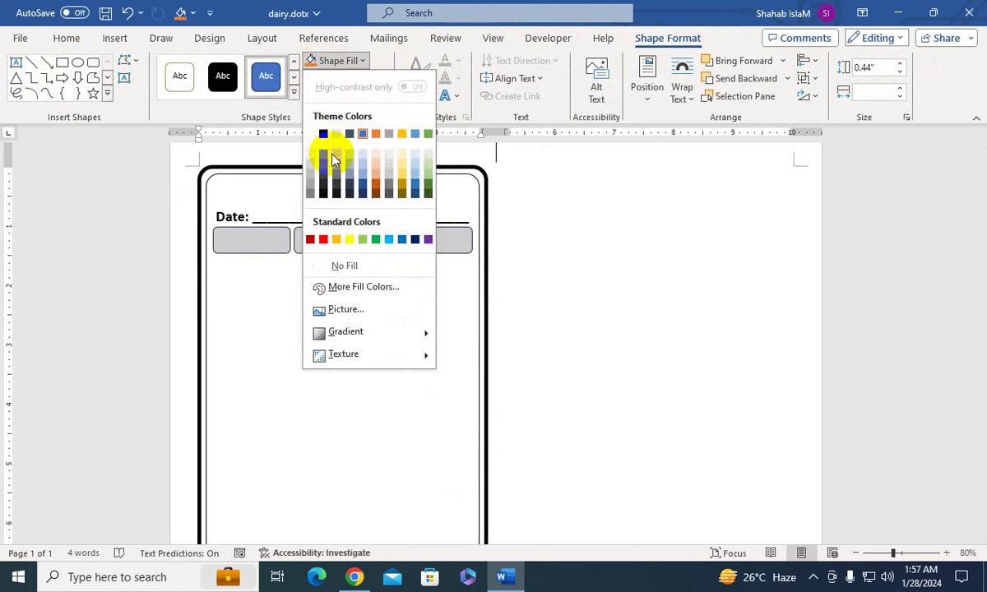
pyautogui.click(329, 134)
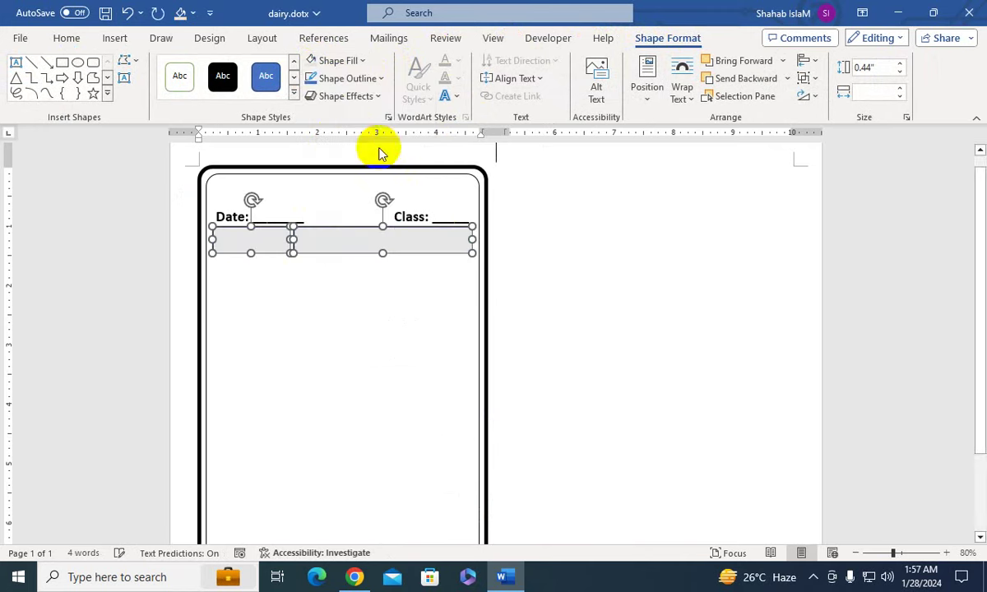
pyautogui.click(362, 78)
pyautogui.click(359, 283)
# Add a short text label ('1') inside the left gray bar and select it
pyautogui.click(276, 251)
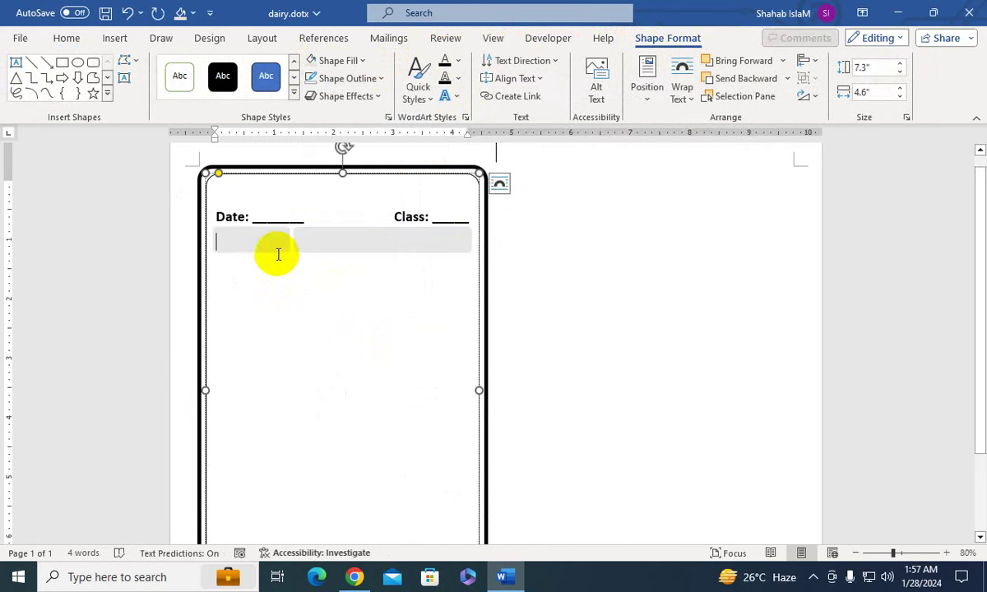
pyautogui.rightClick(275, 243)
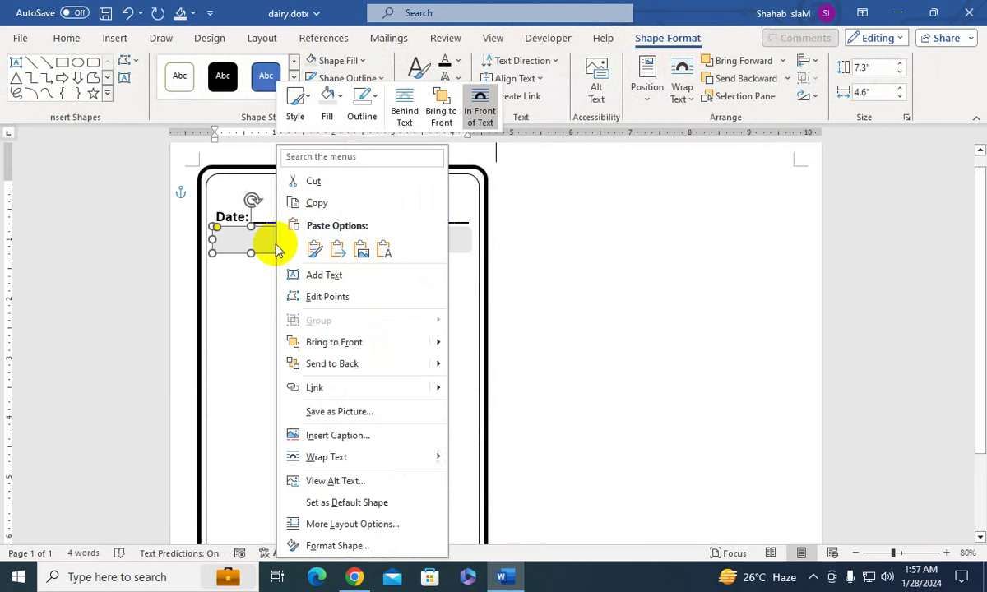
pyautogui.click(303, 279)
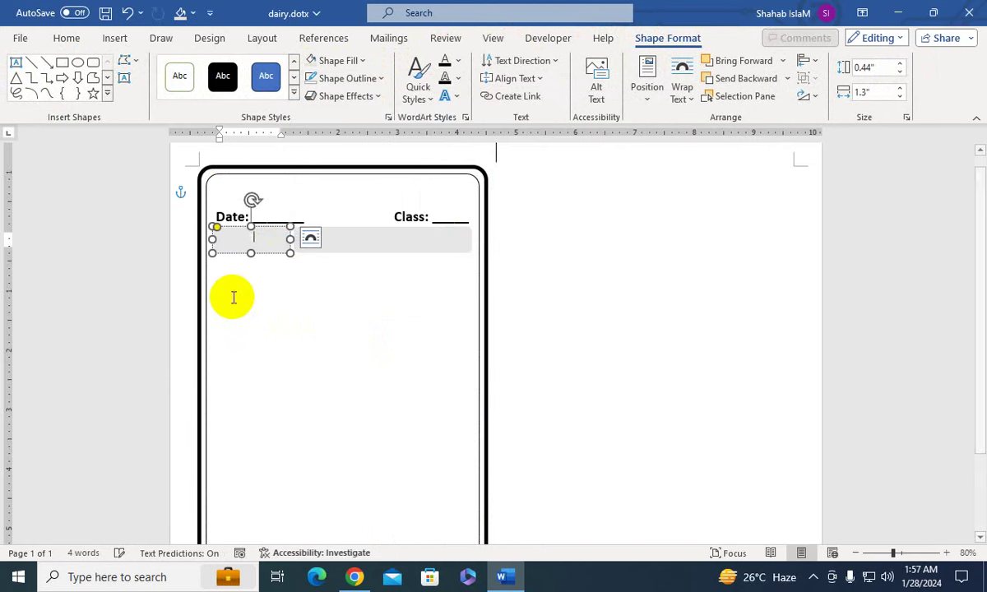
pyautogui.write('1')
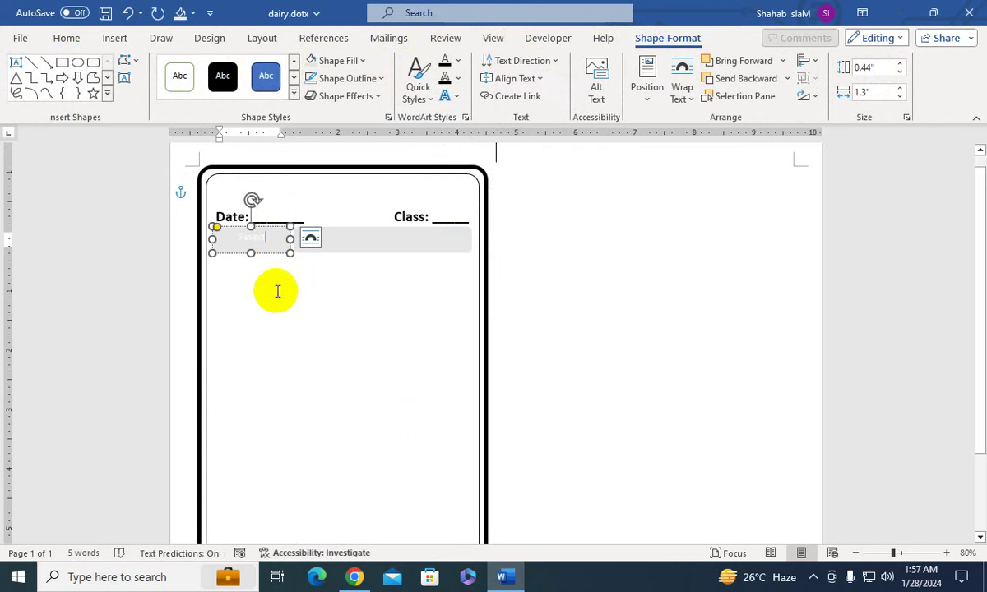
pyautogui.moveTo(231, 296); pyautogui.dragTo(254, 224)
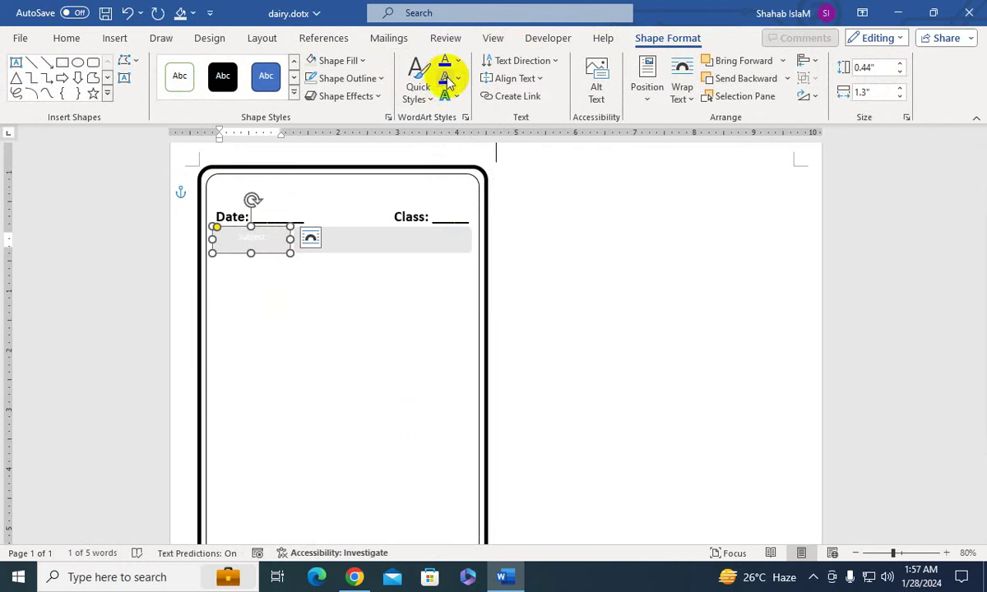